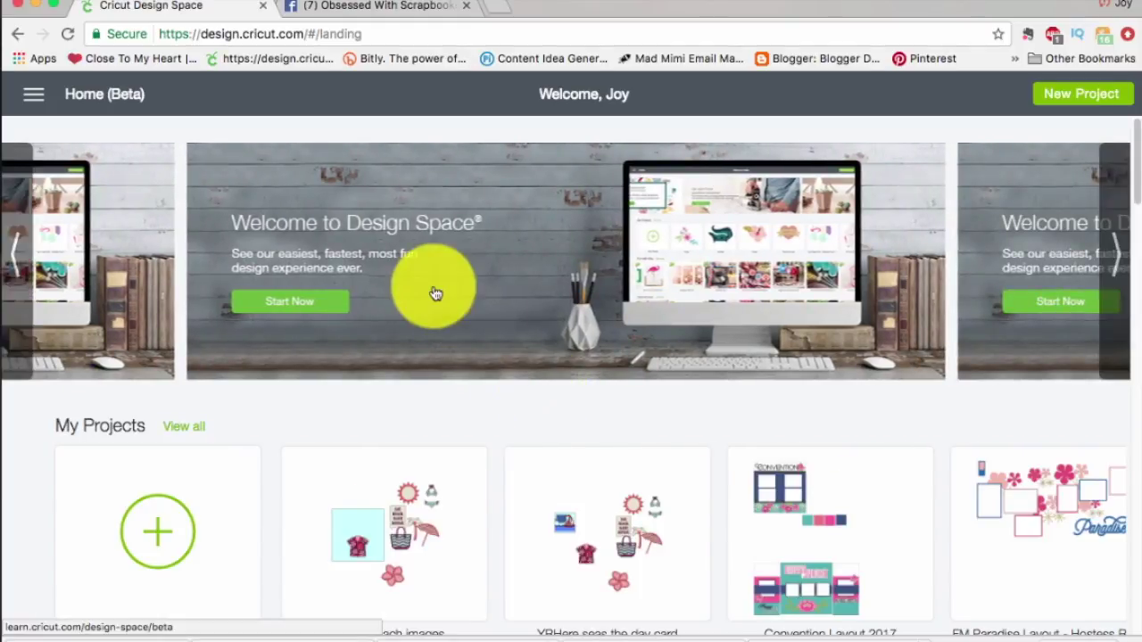
Start a New Project to open a blank Untitled canvas.
left_click(156, 540)
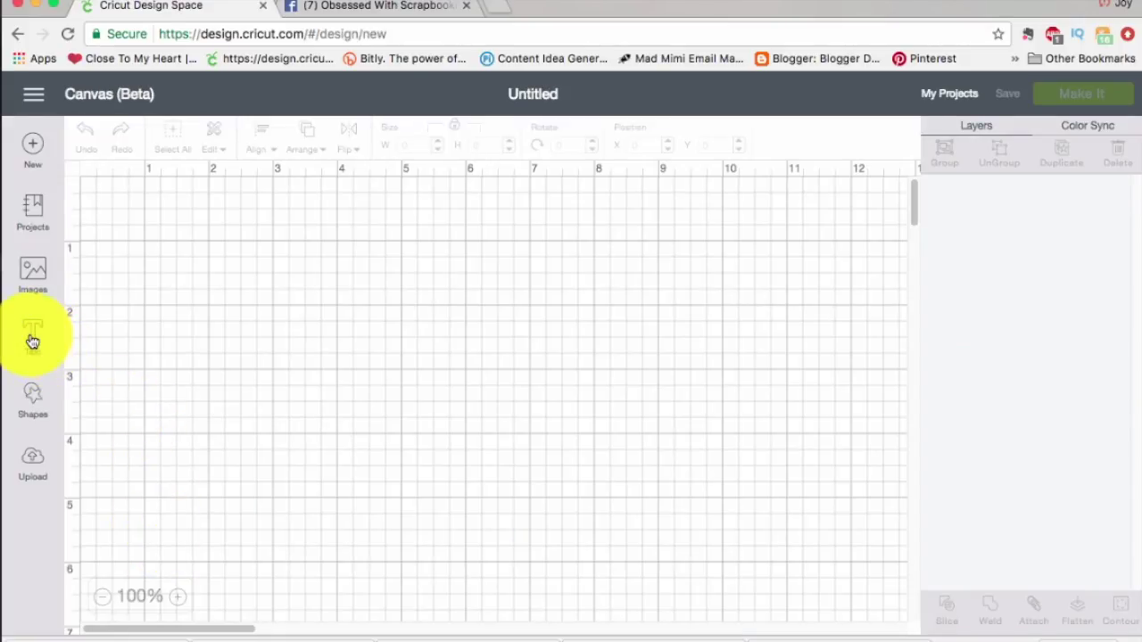
Add 'Summer Fun' text in Cricut Sans and move it to X 4.491, Y 3.612.
left_click(32, 341)
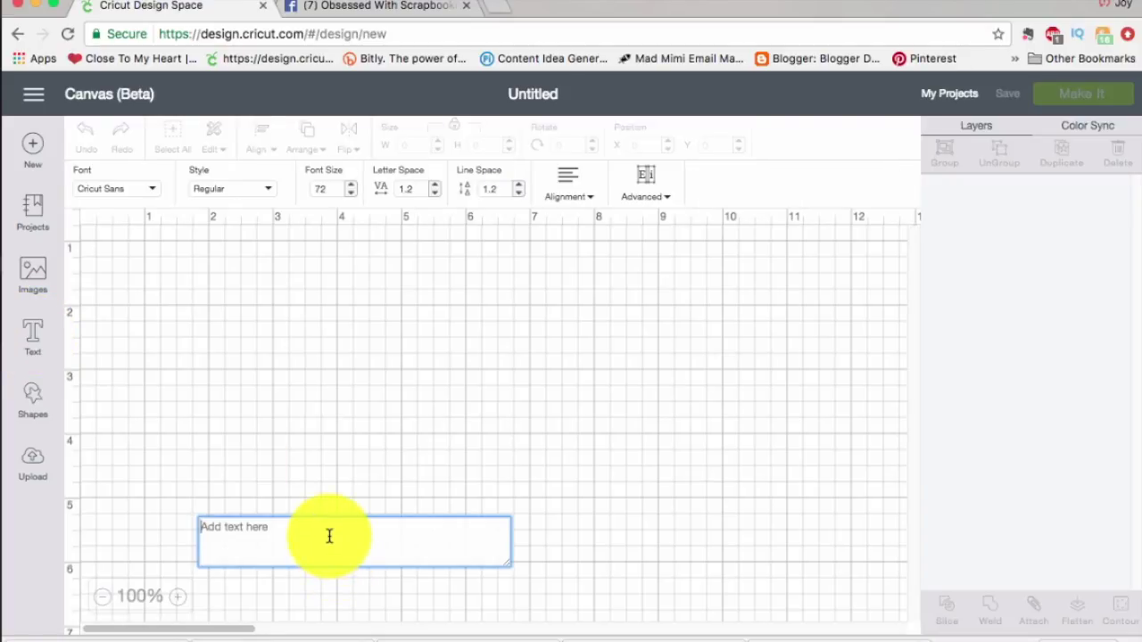
type("Summer Fun")
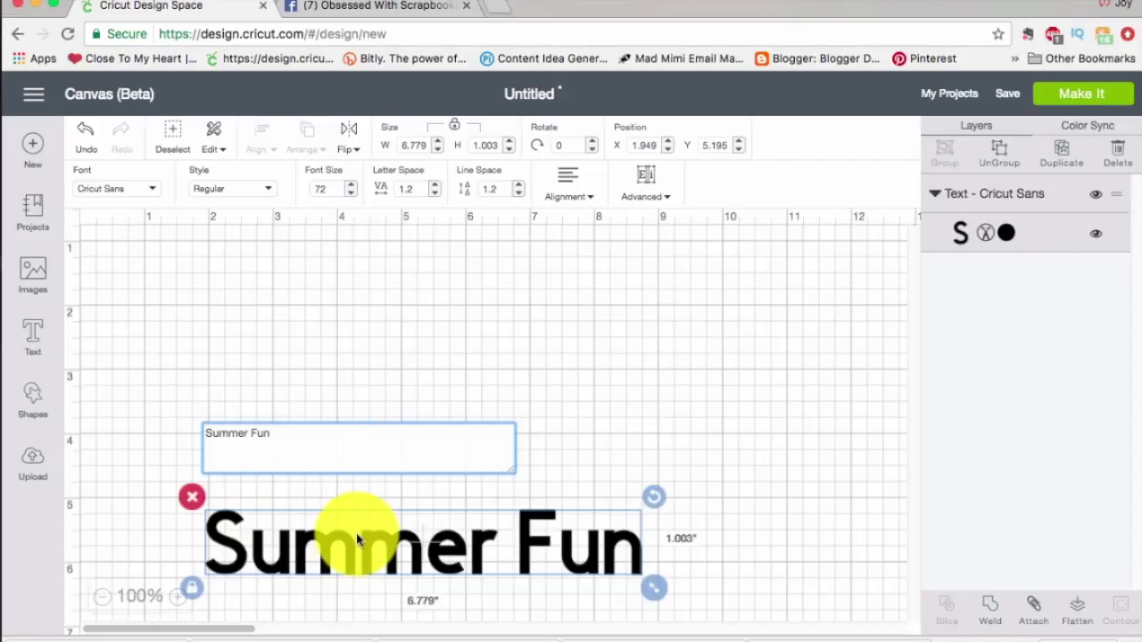
left_click_drag(224, 534, 382, 415)
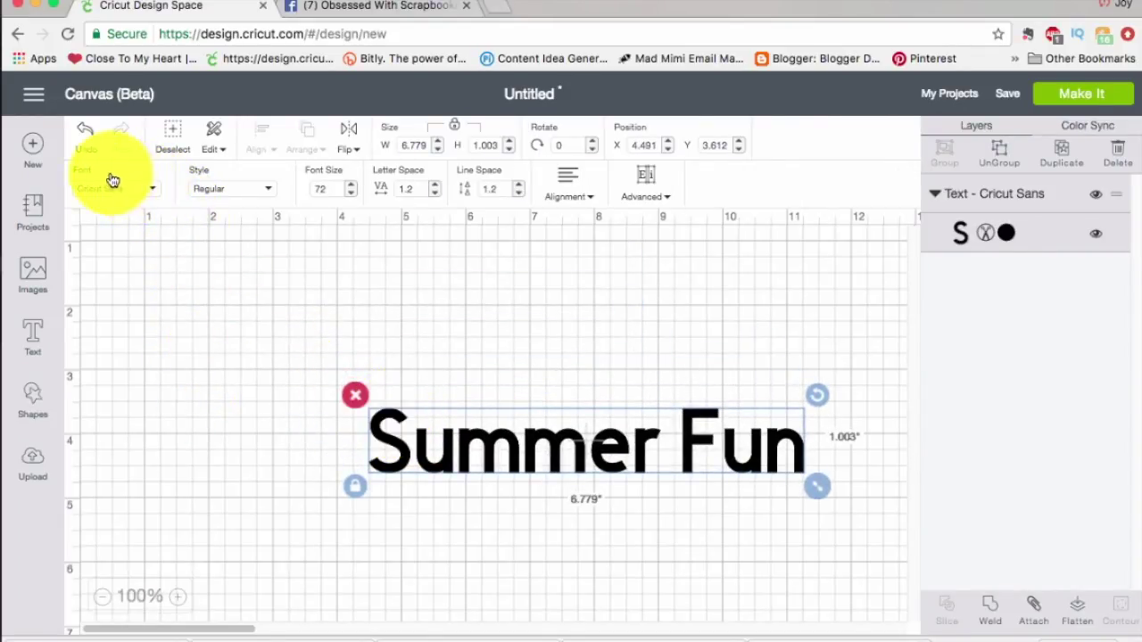
Apply the system font Bradley Hand to Summer Fun and move it to X 3.403, Y 3.222.
left_click(153, 193)
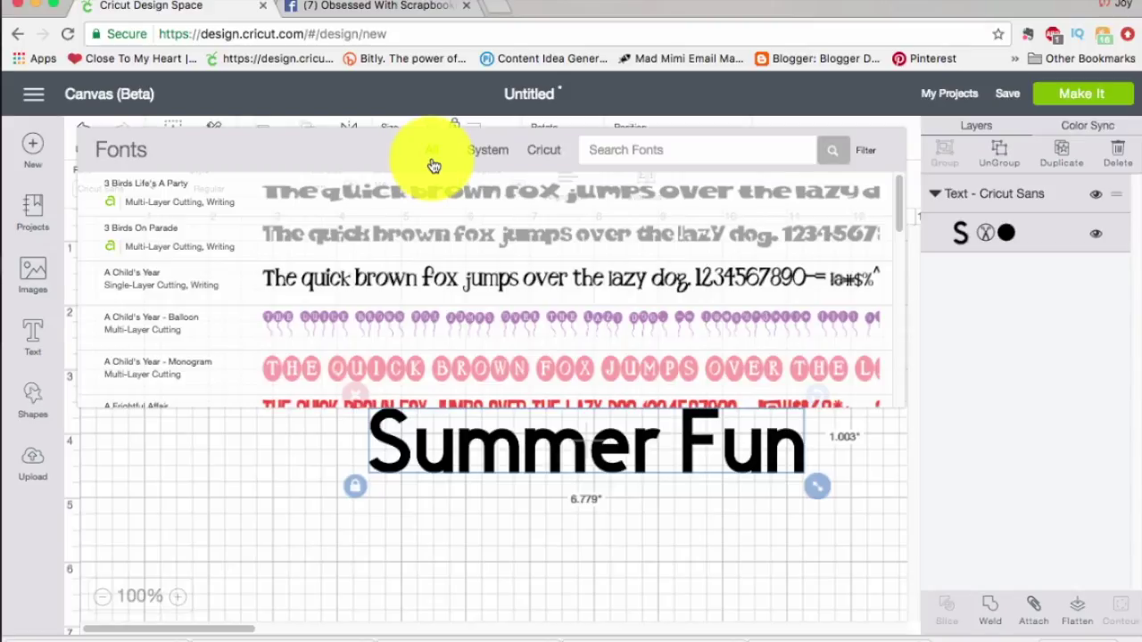
left_click(490, 152)
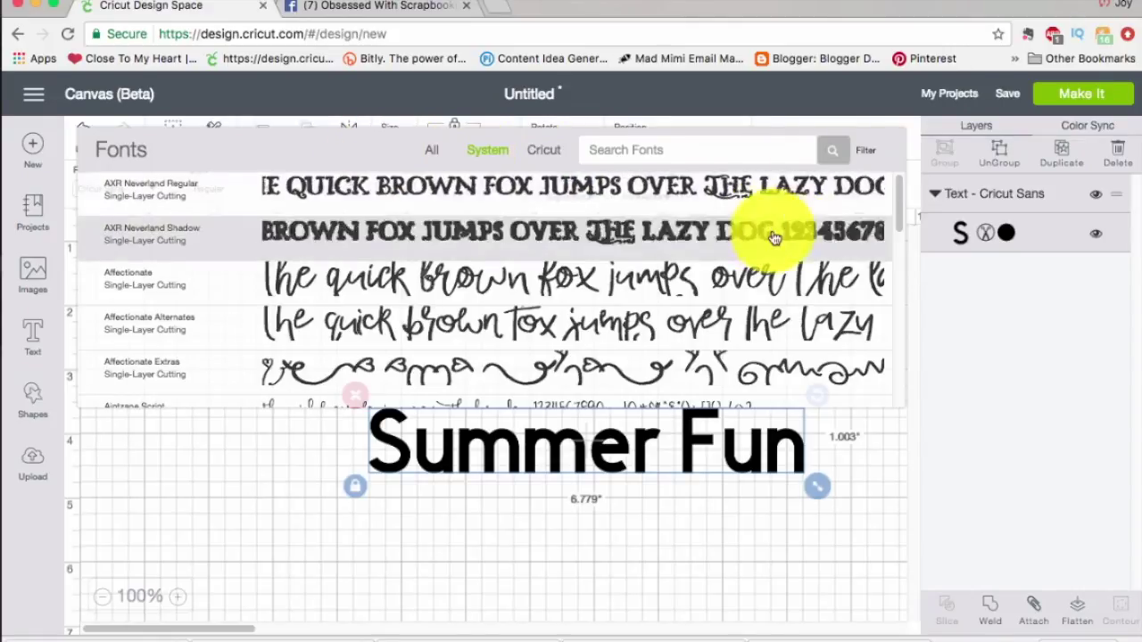
left_click_drag(899, 197, 895, 336)
scroll(897, 330, "down", 10)
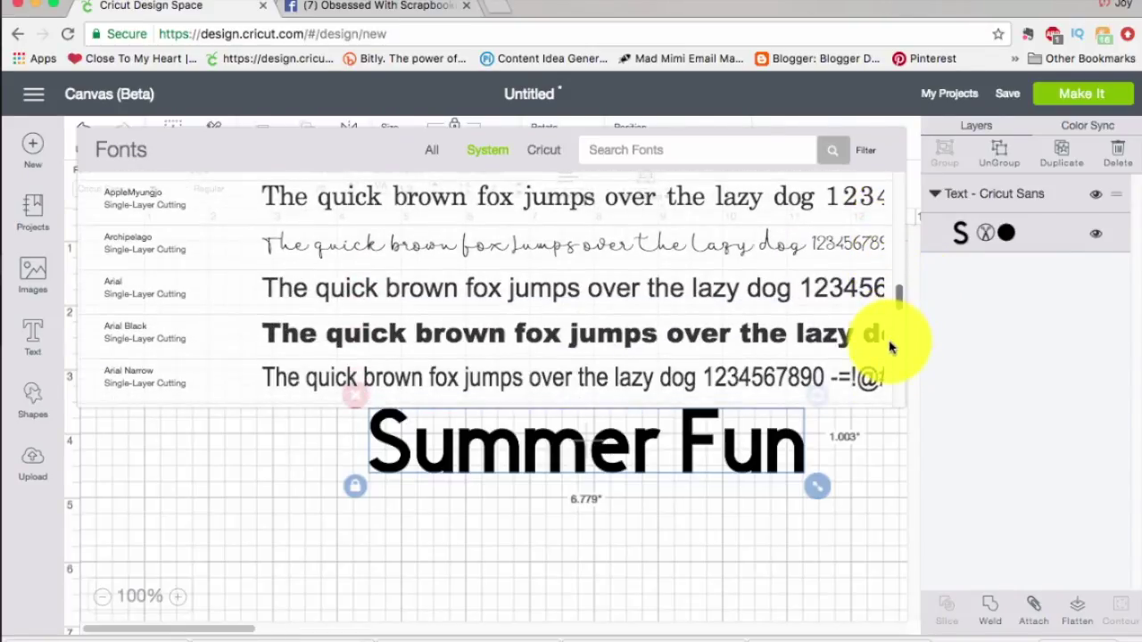
scroll(899, 350, "down", 10)
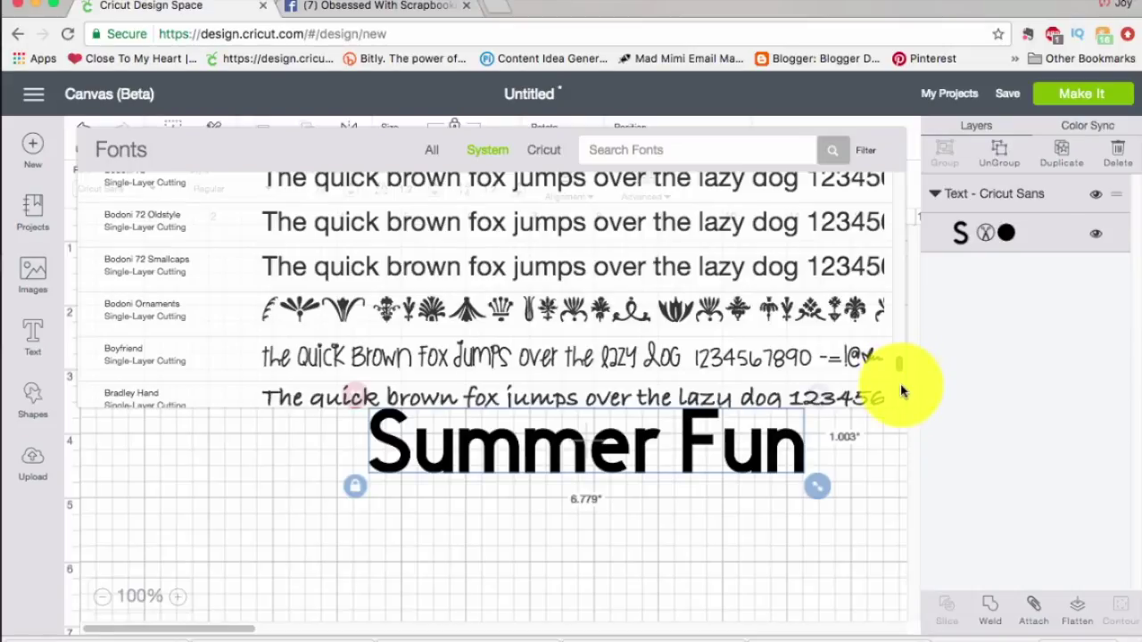
scroll(900, 383, "down", 10)
scroll(900, 366, "down", 3)
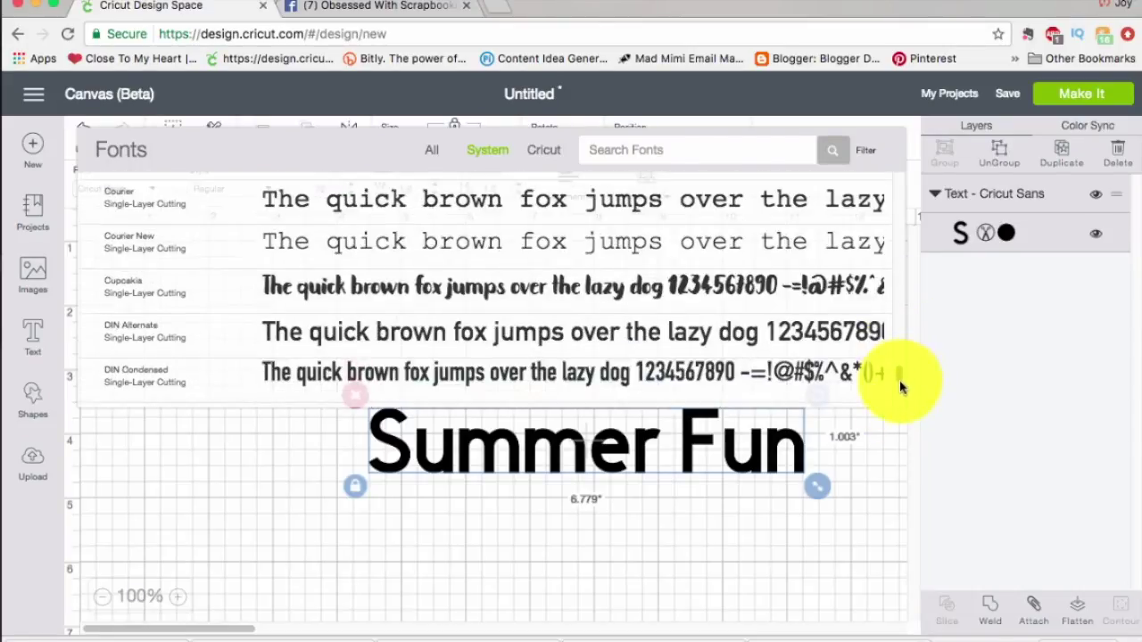
scroll(900, 356, "up", 6)
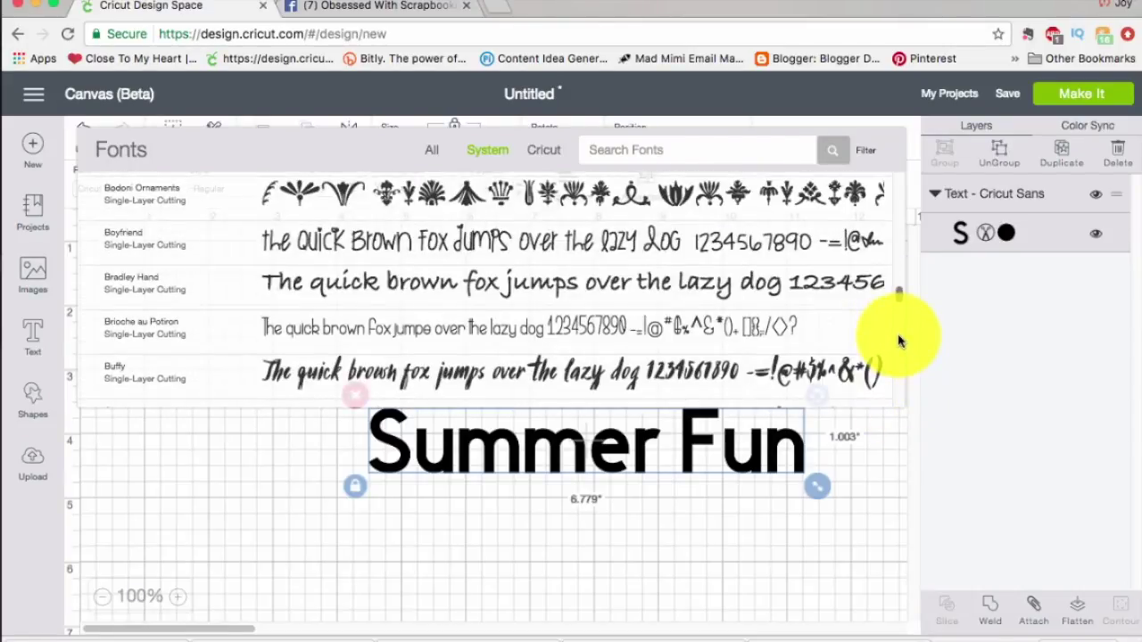
scroll(899, 339, "down", 2)
scroll(900, 344, "up", 1)
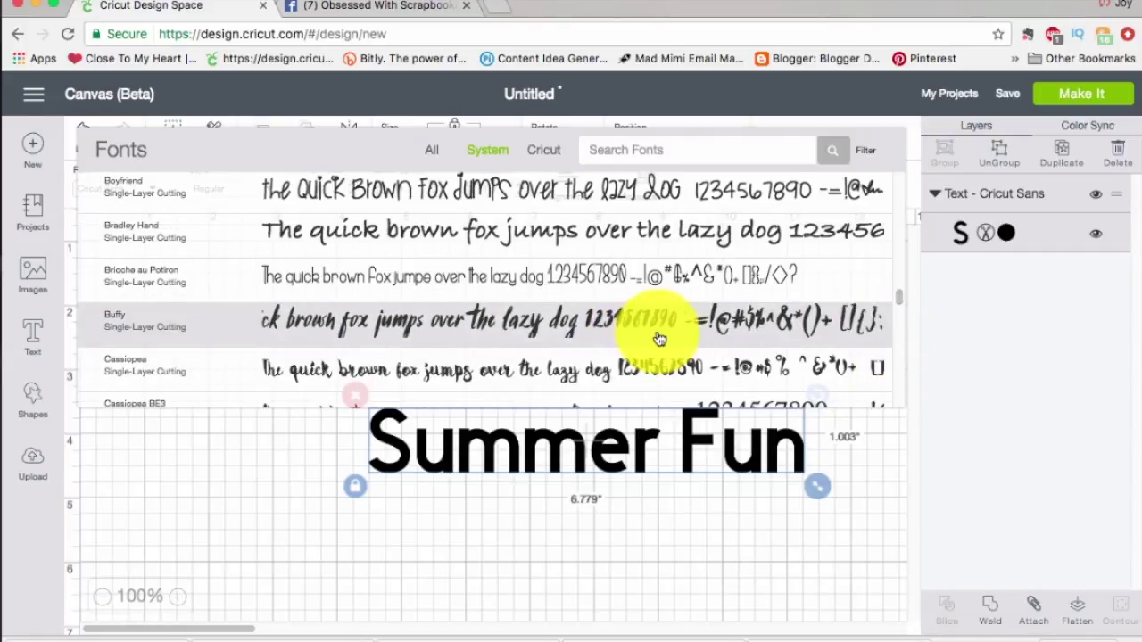
left_click(646, 238)
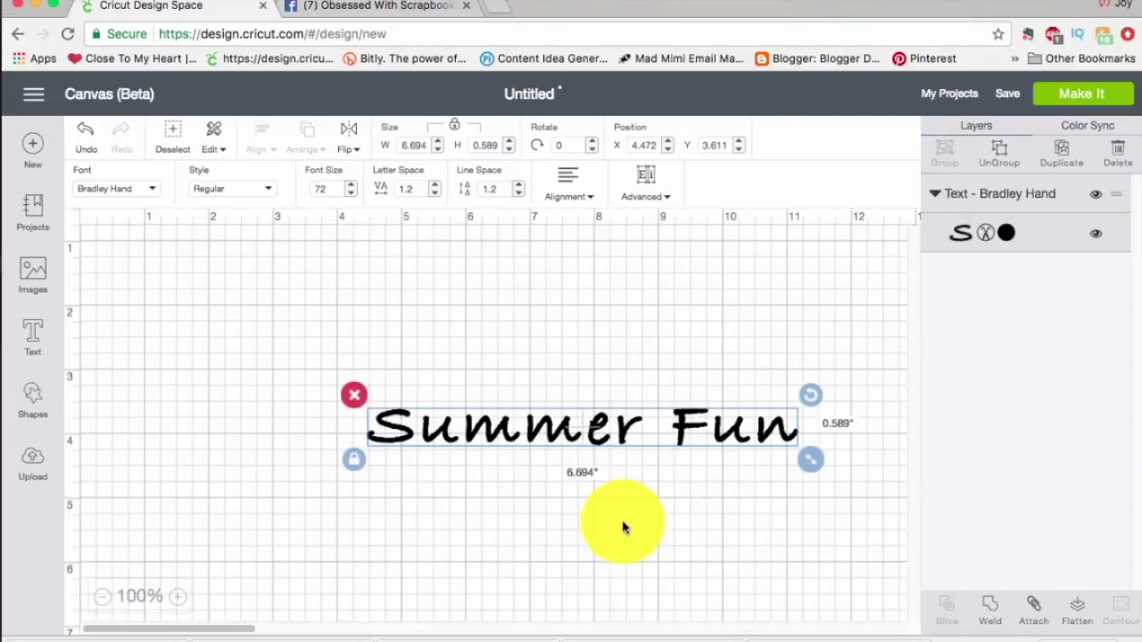
left_click_drag(523, 439, 467, 408)
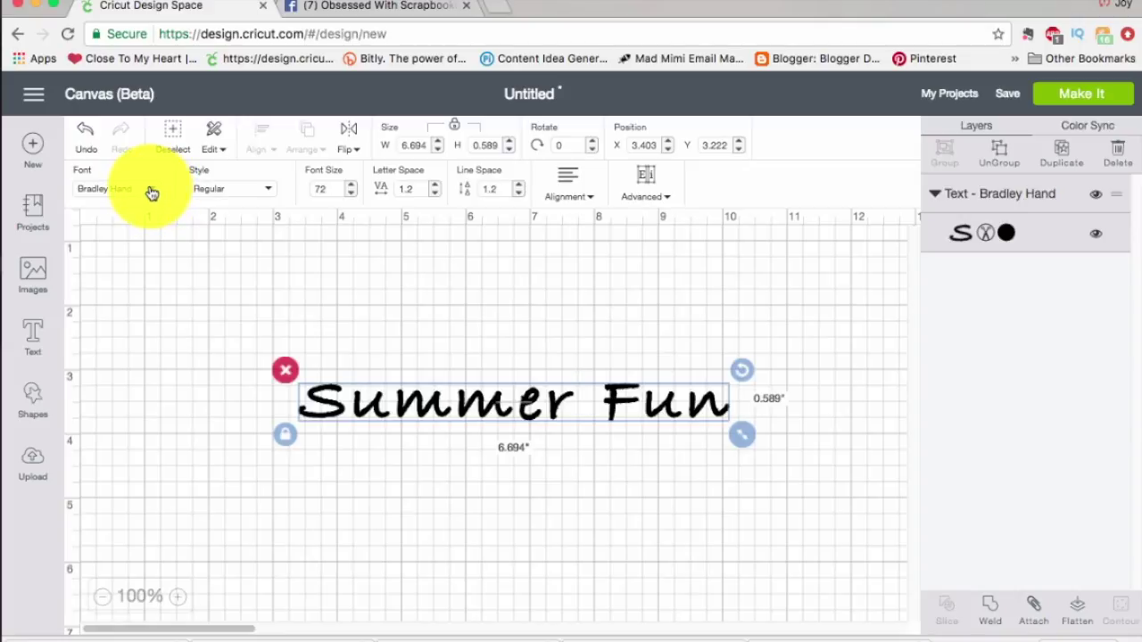
left_click(152, 193)
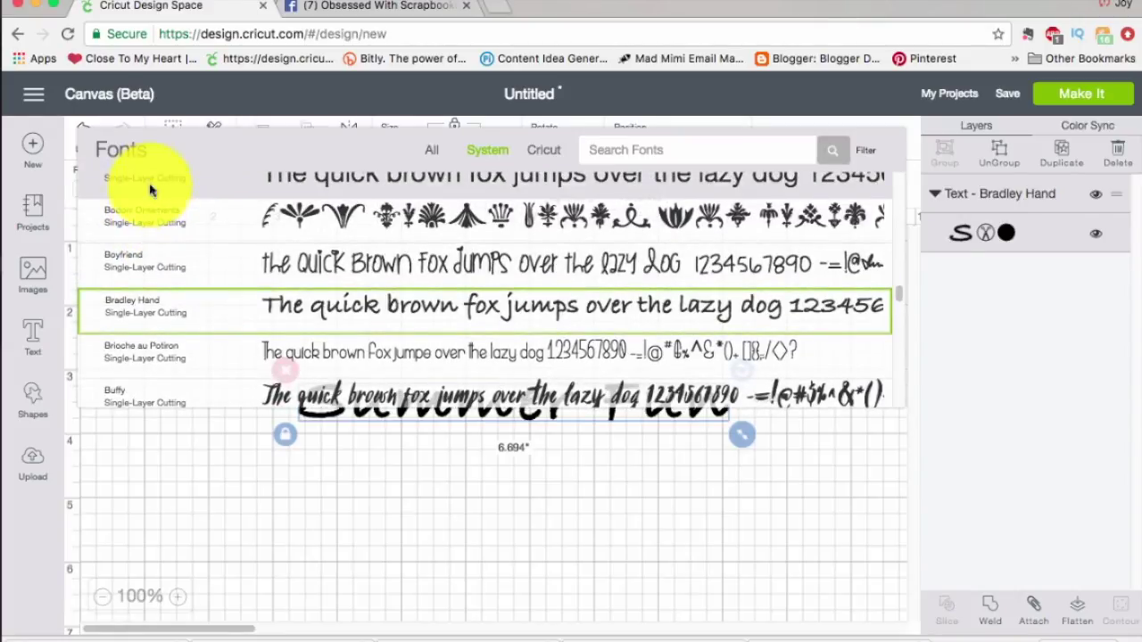
Search Cricut fonts for 'library' and apply the multi-layer Library font to Summer Fun.
left_click(548, 153)
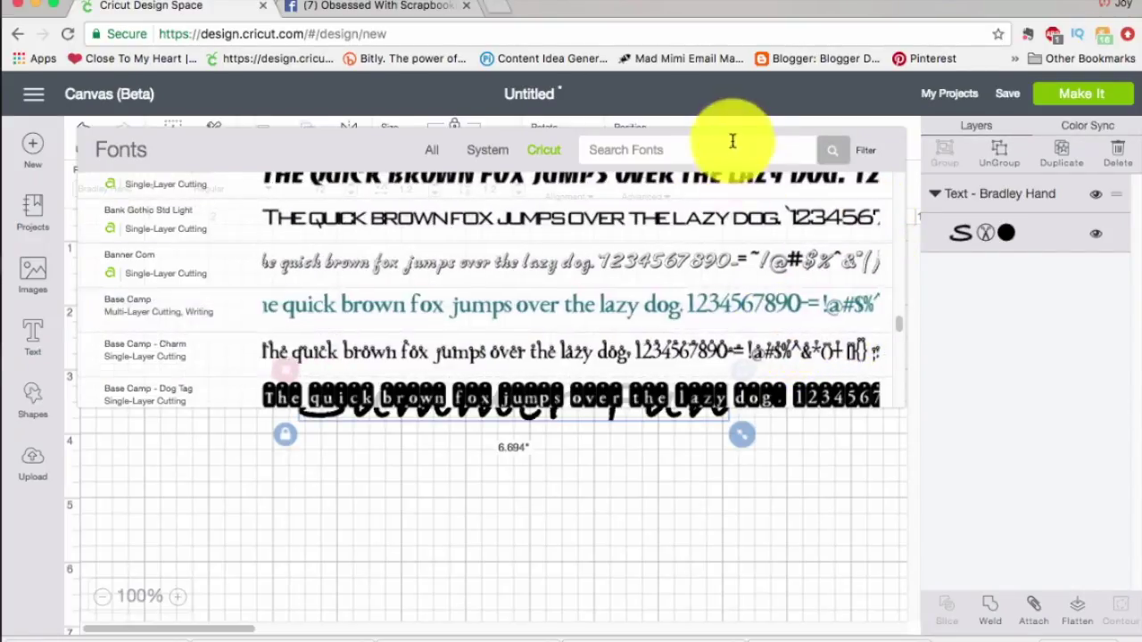
left_click(722, 154)
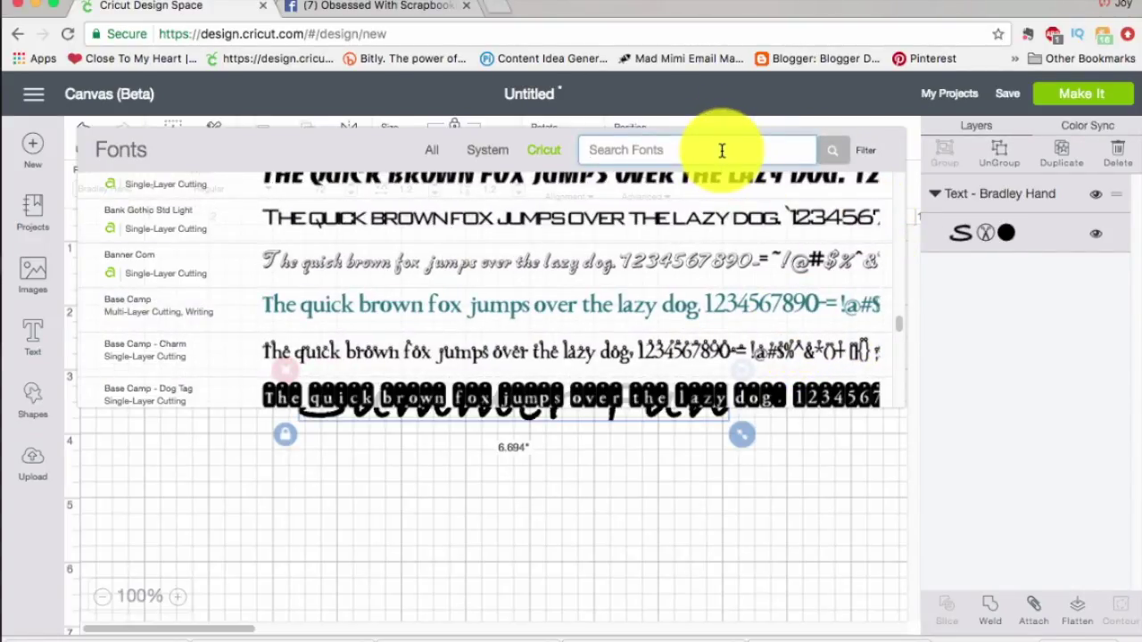
type("close")
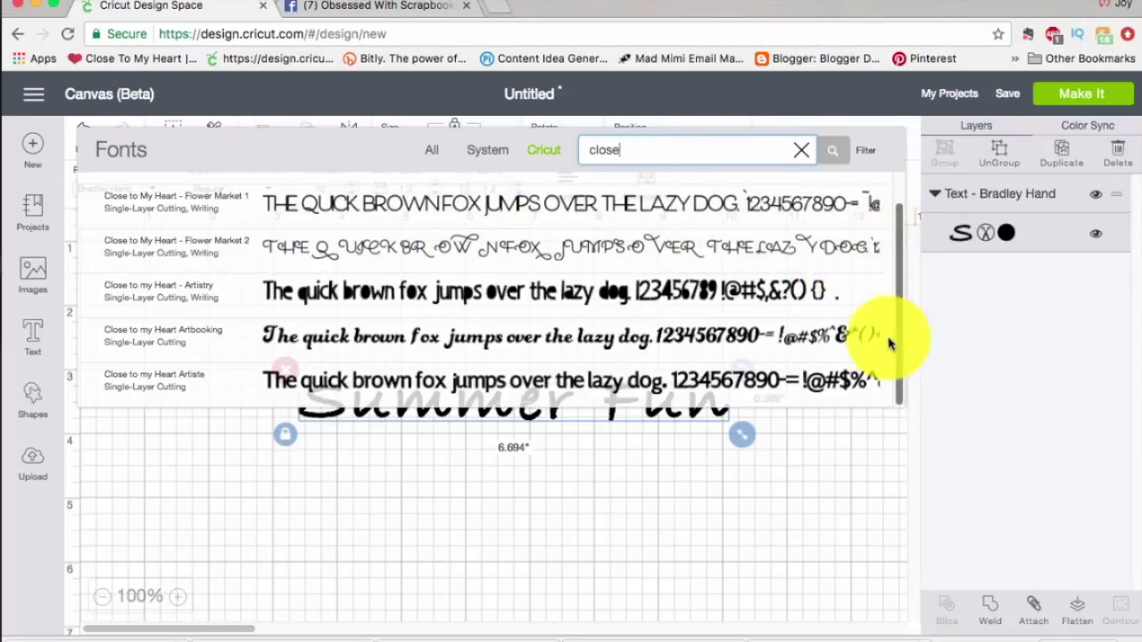
scroll(895, 350, "up", 1)
triple_click(693, 150)
type("library")
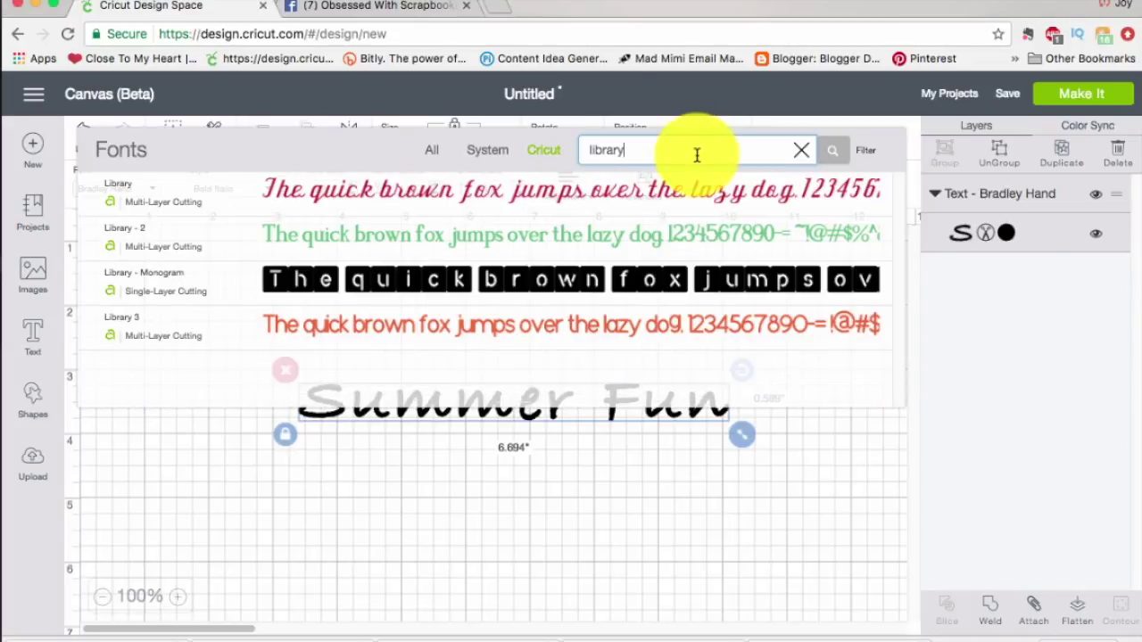
left_click(675, 198)
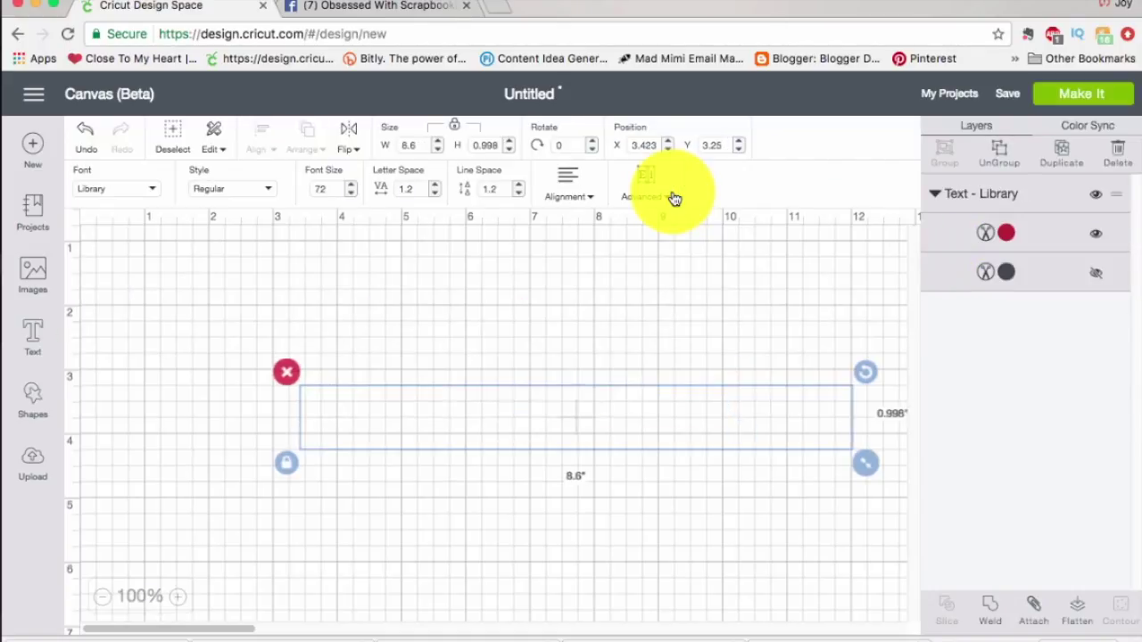
Move Summer Fun to X 1.2, Y 2.278 and resize it to 6.211 × 0.721, undoing a trial rotation.
left_click_drag(453, 434, 308, 371)
left_click_drag(722, 405, 571, 382)
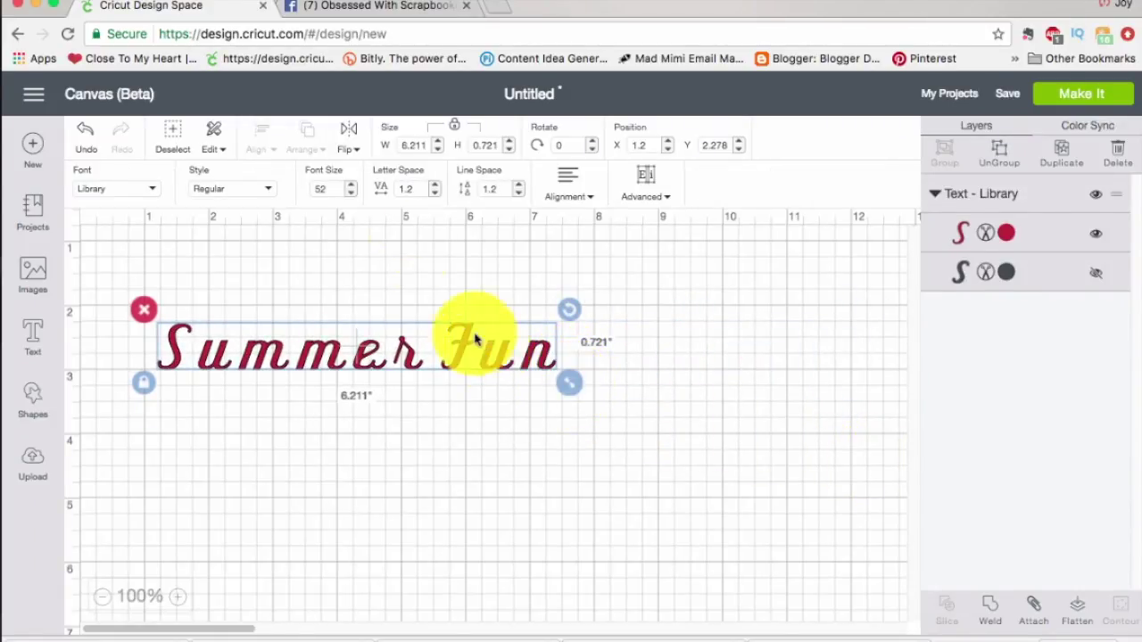
mouse_move(573, 311)
left_mouse_down()
mouse_move(567, 278)
mouse_move(492, 179)
mouse_move(326, 234)
mouse_move(479, 226)
mouse_move(560, 328)
mouse_move(571, 294)
mouse_move(572, 357)
mouse_move(571, 311)
left_mouse_up()
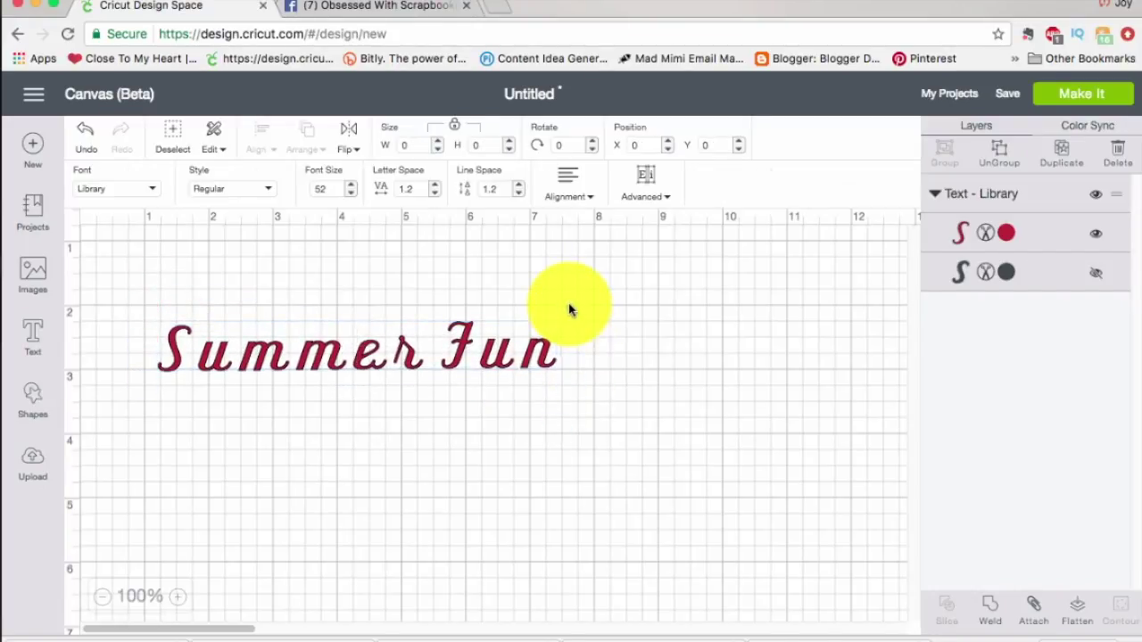
left_click(83, 139)
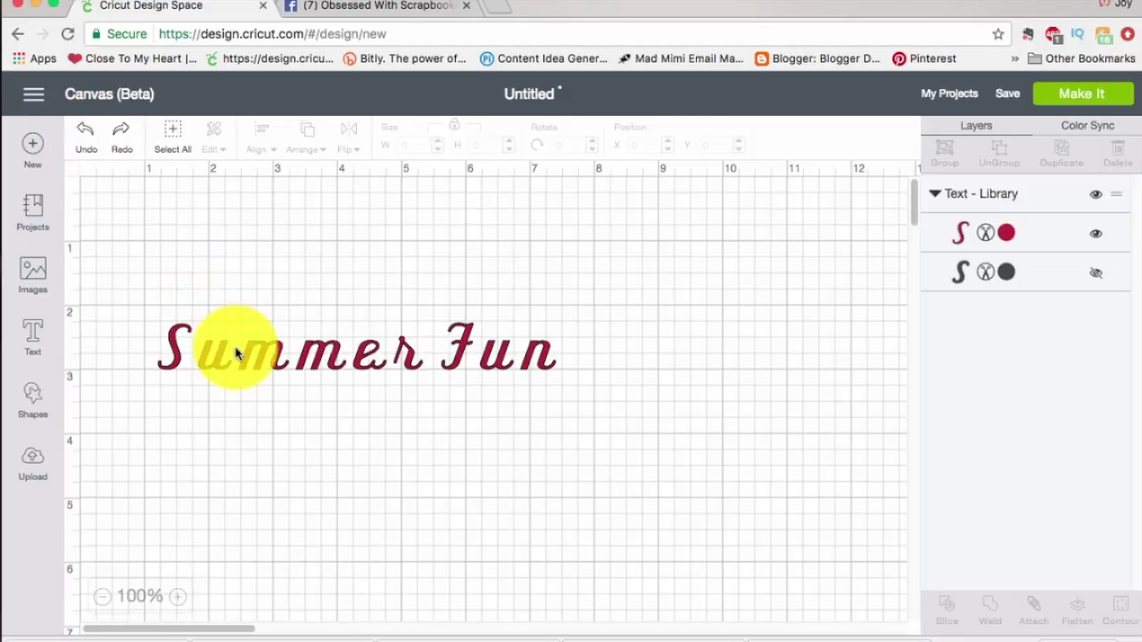
left_click(266, 359)
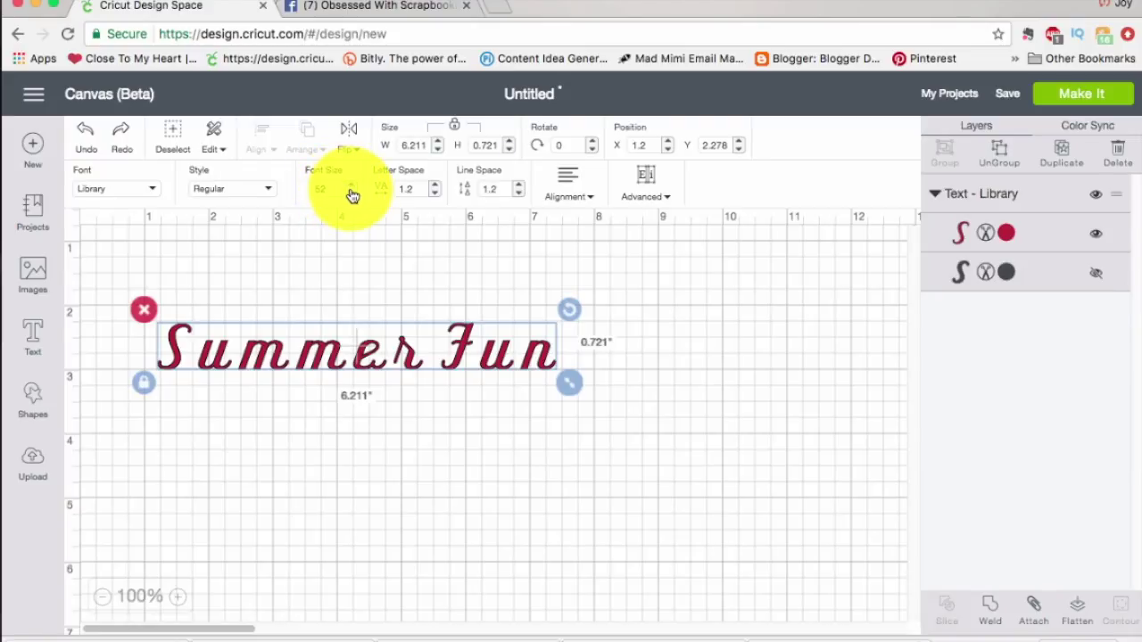
Step Summer Fun's letter spacing down from 1.1 to -1.4, narrowing it to 4.859 inches.
left_click(436, 194)
left_click(436, 193)
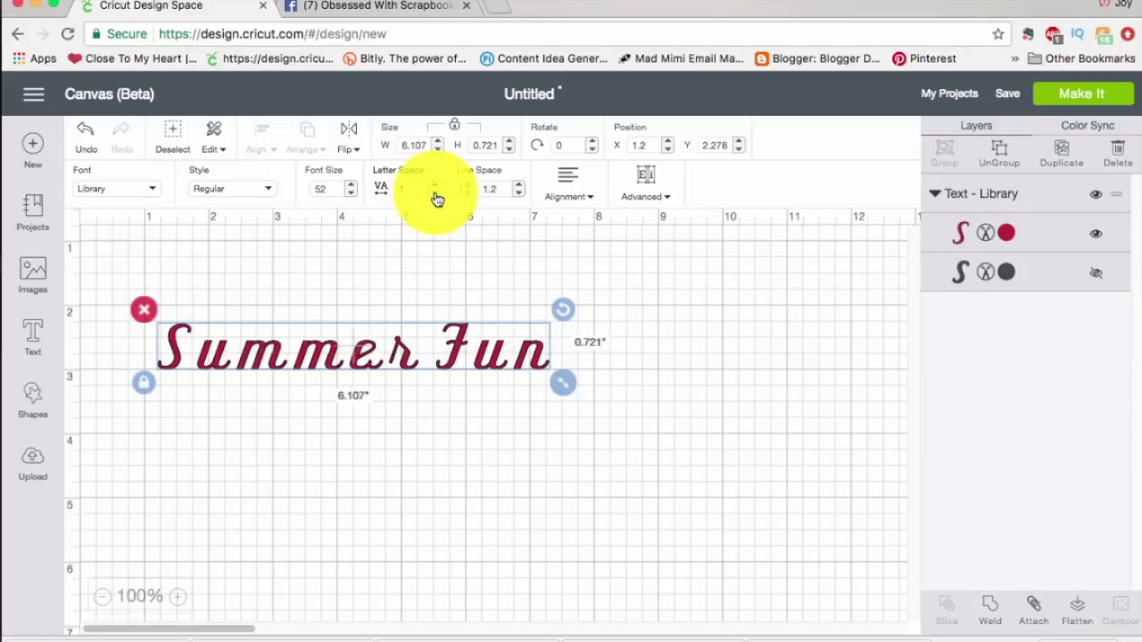
left_click(435, 194)
left_click(436, 194)
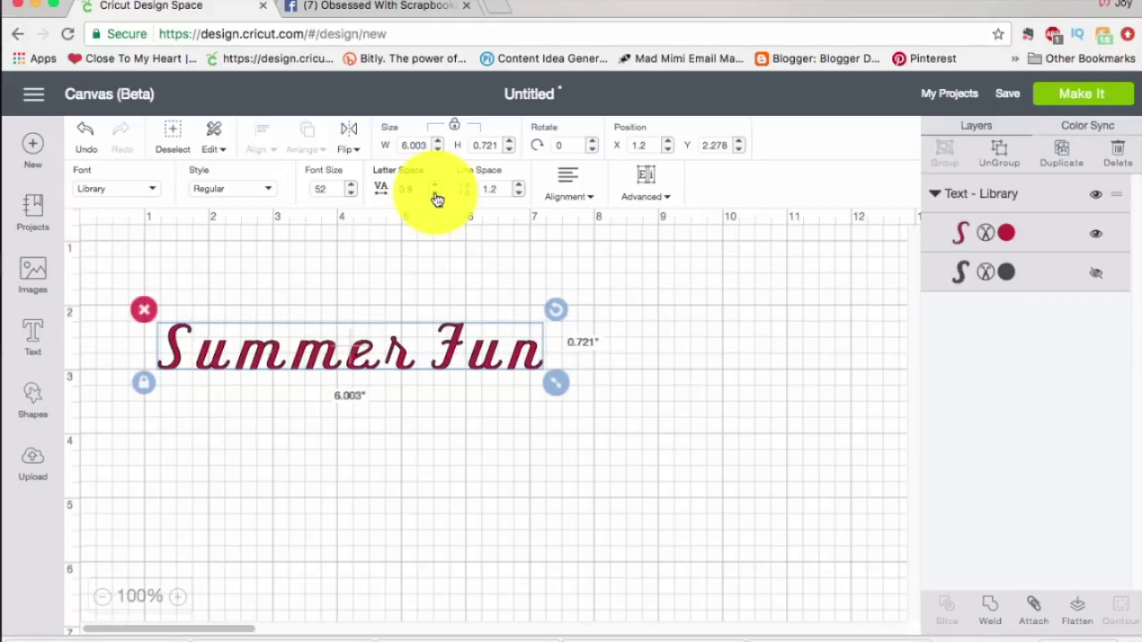
left_click(435, 195)
left_click(435, 195)
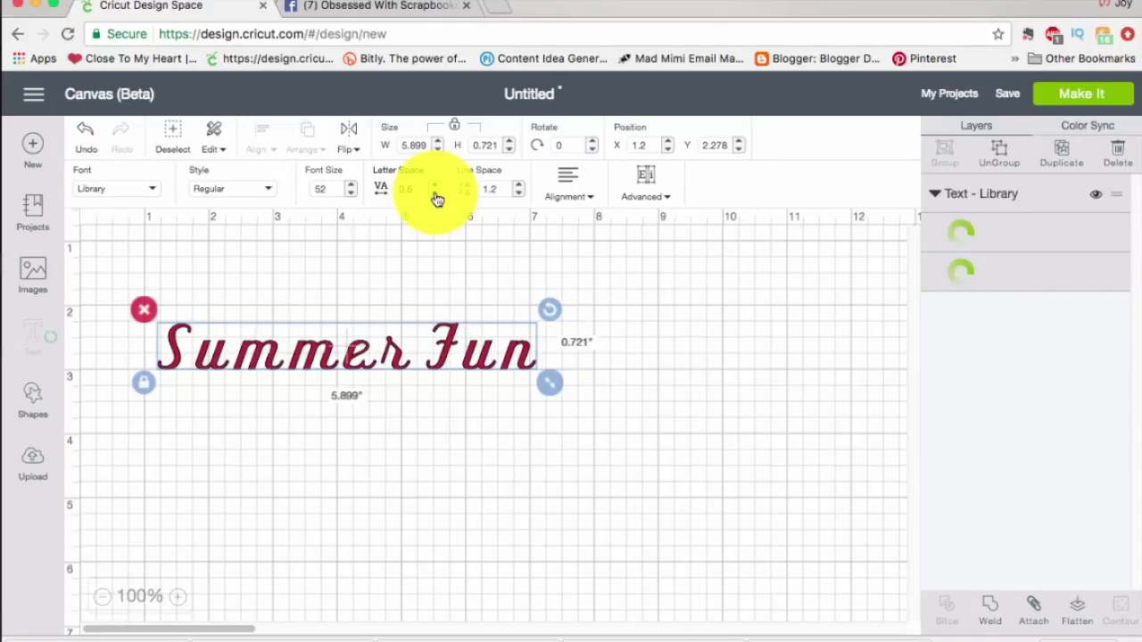
left_click(436, 195)
left_click(436, 195)
left_click(435, 195)
left_click(436, 195)
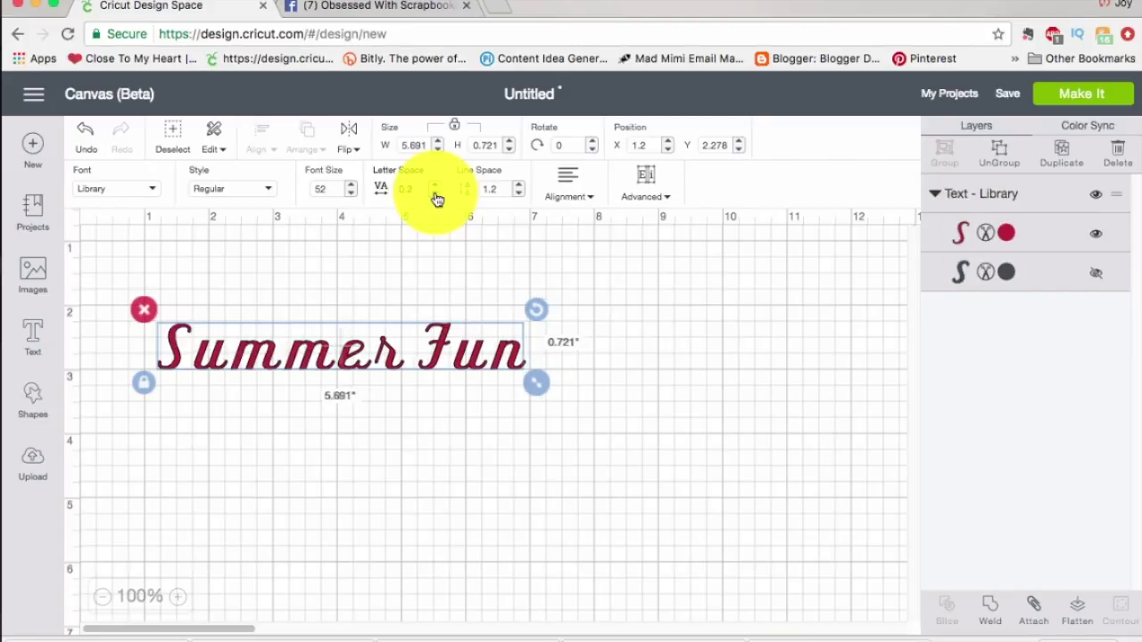
left_click(436, 194)
left_click(435, 195)
left_click(436, 194)
left_click(435, 194)
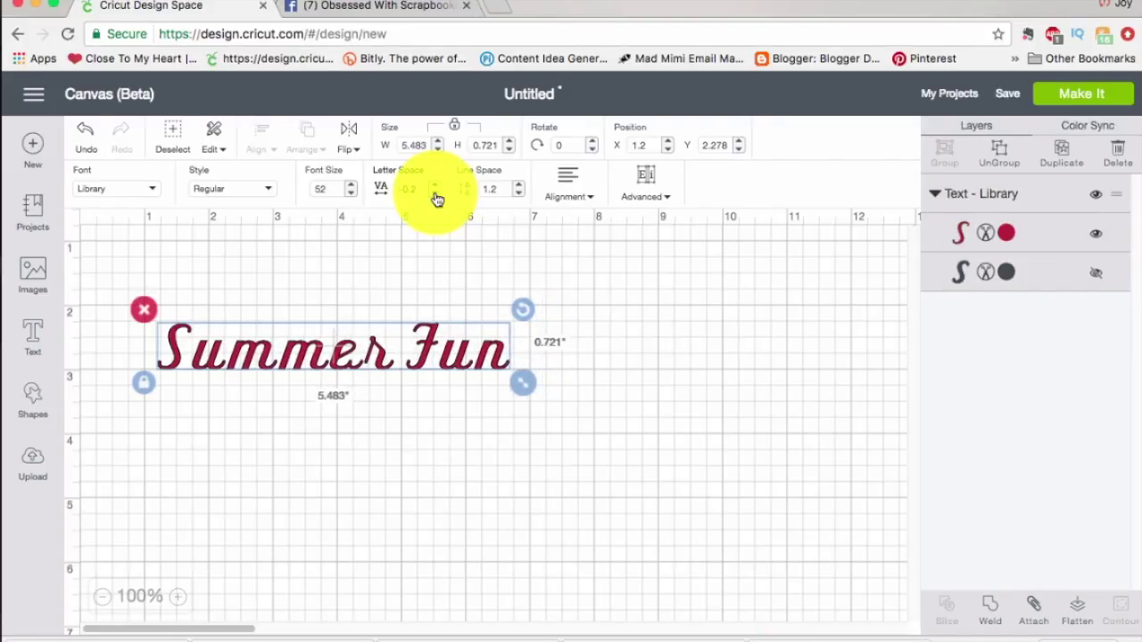
left_click(435, 195)
left_click(436, 195)
left_click(436, 195)
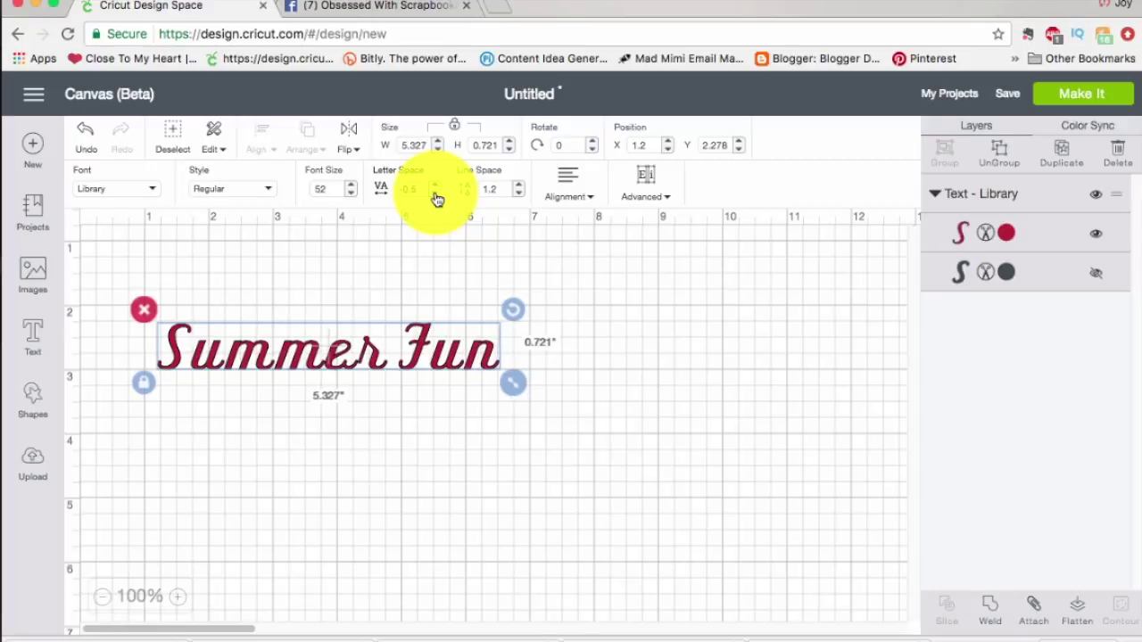
left_click(435, 195)
left_click(436, 194)
left_click(435, 194)
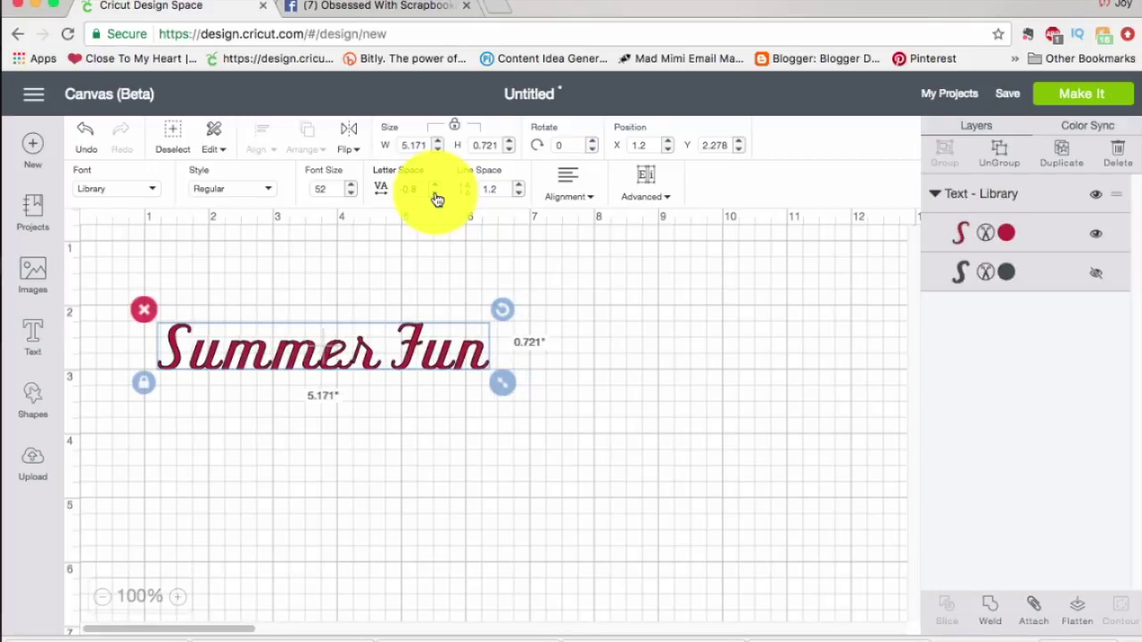
left_click(436, 194)
left_click(435, 195)
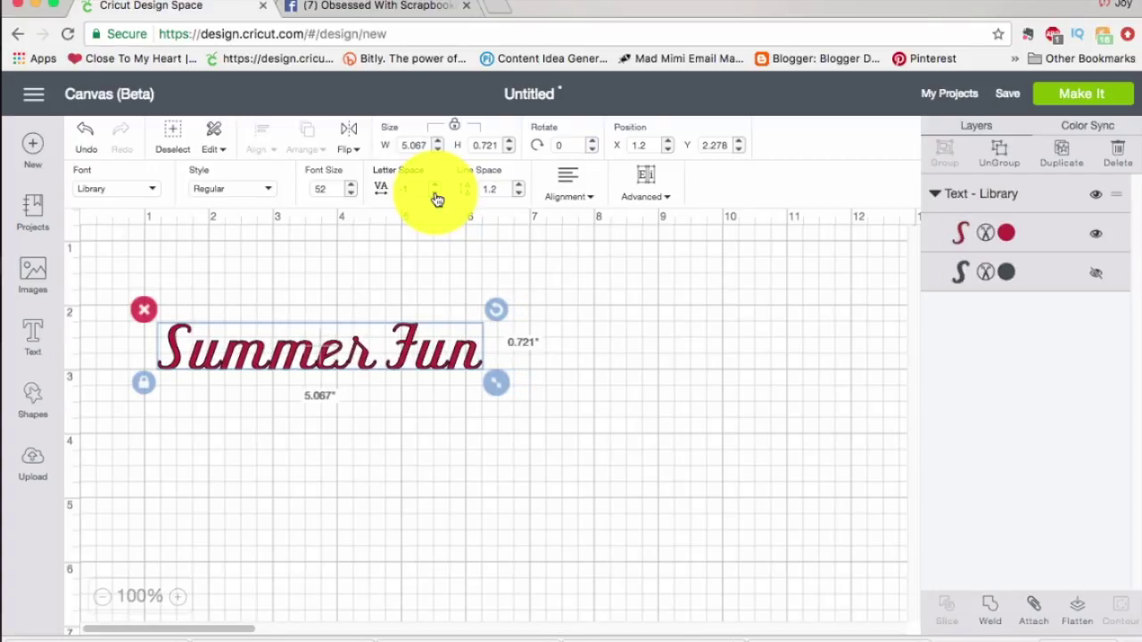
left_click(435, 195)
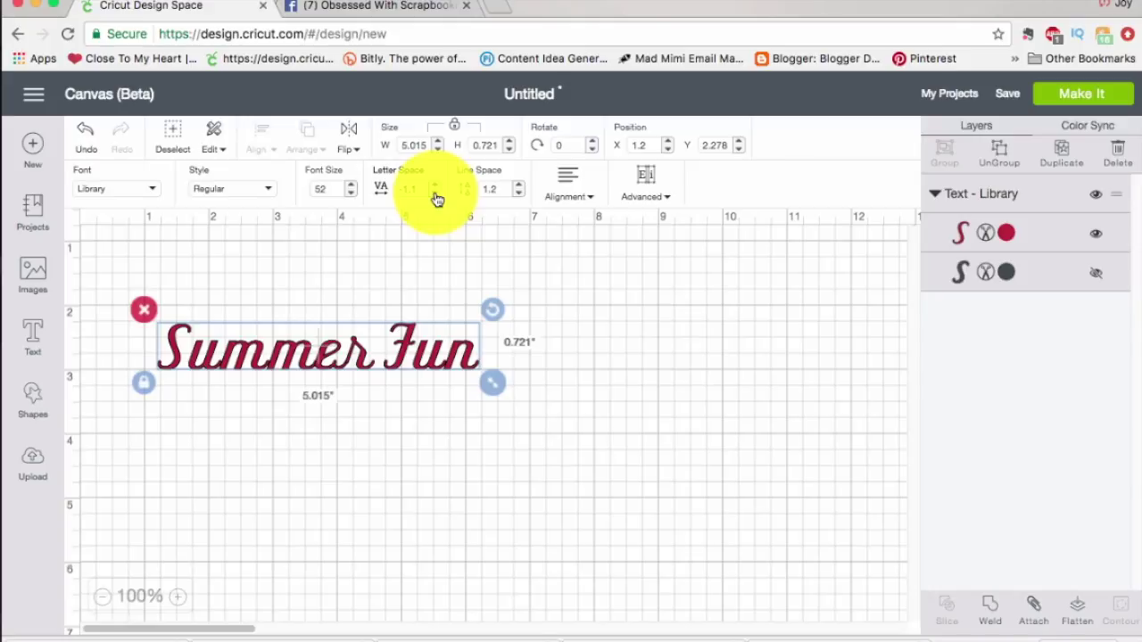
left_click(435, 195)
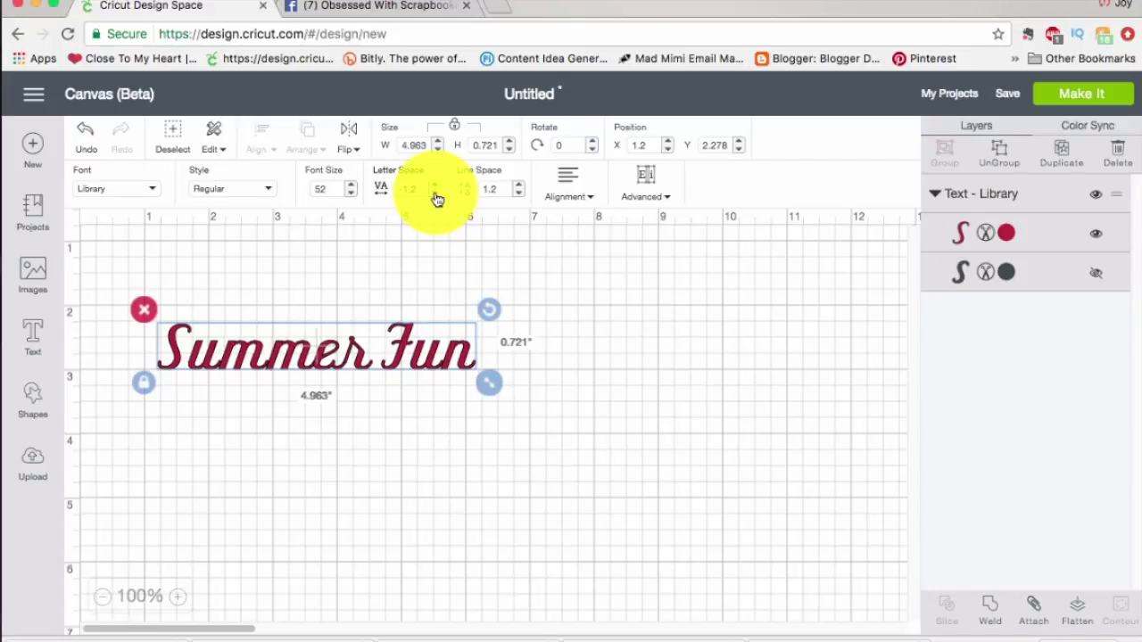
left_click(435, 195)
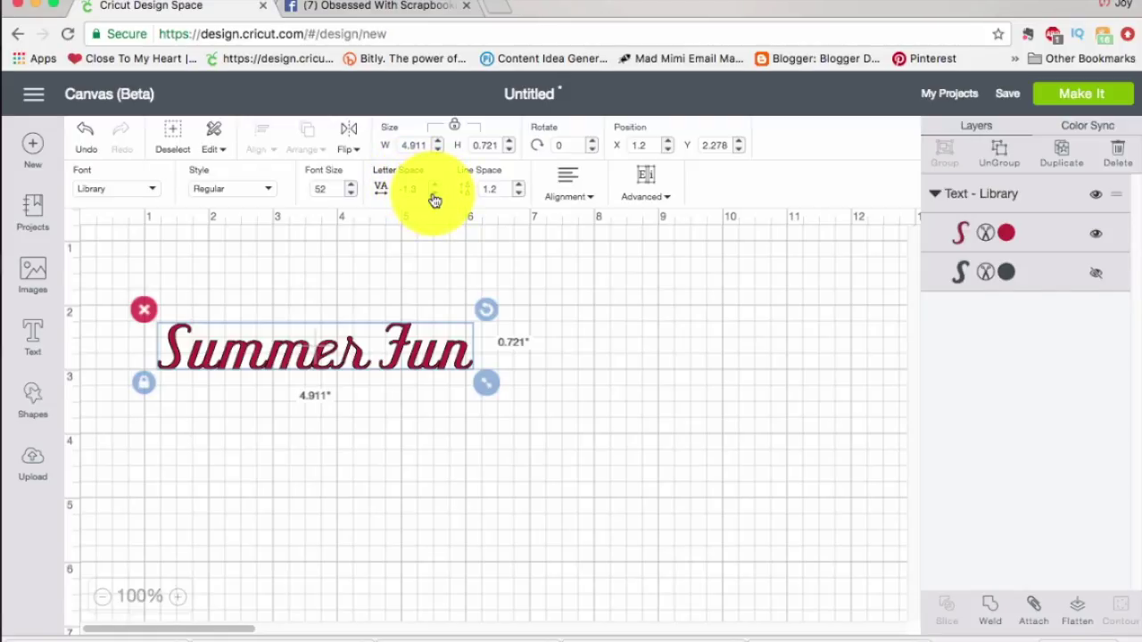
left_click(435, 197)
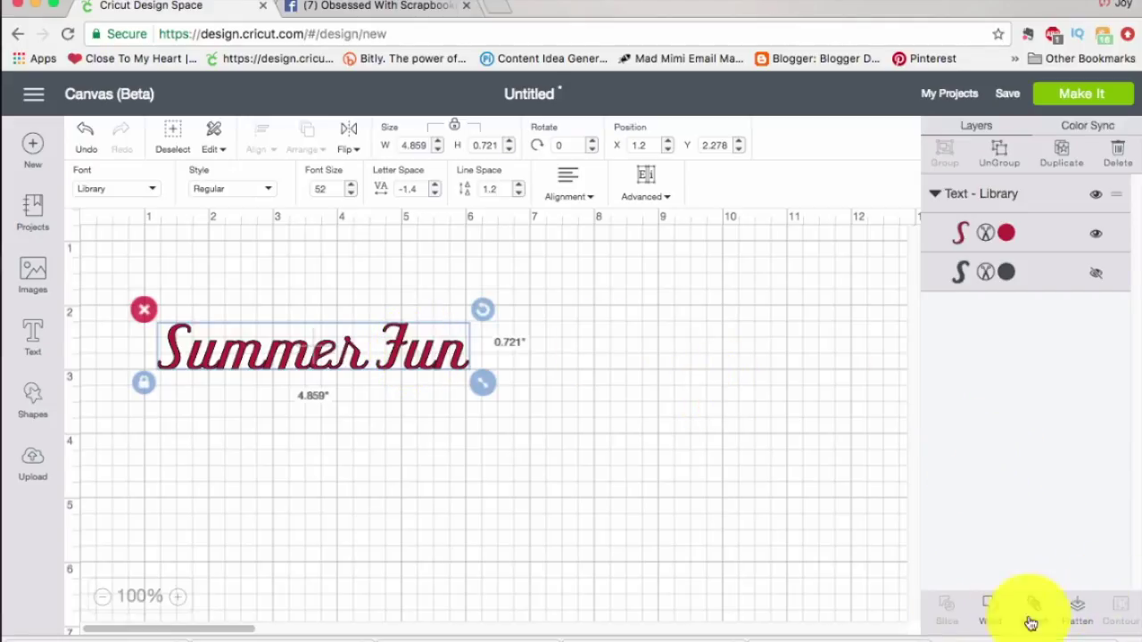
Weld the title into one layer and size it to 6.804 × 1.009 at X 1.423, Y 1.861.
left_click(991, 615)
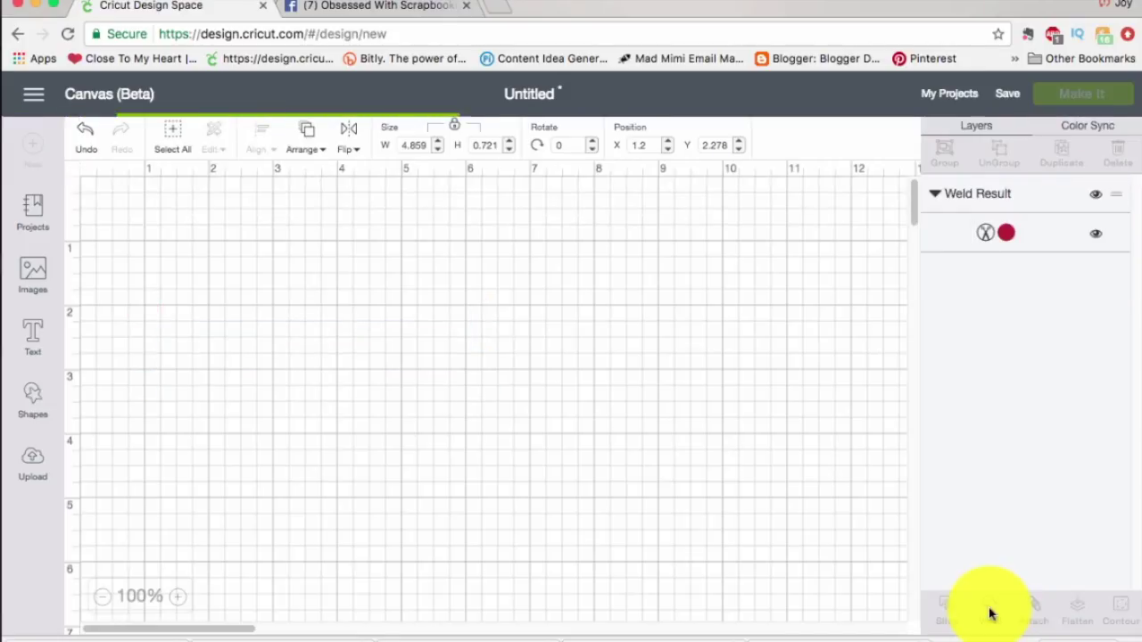
left_click_drag(439, 357, 538, 357)
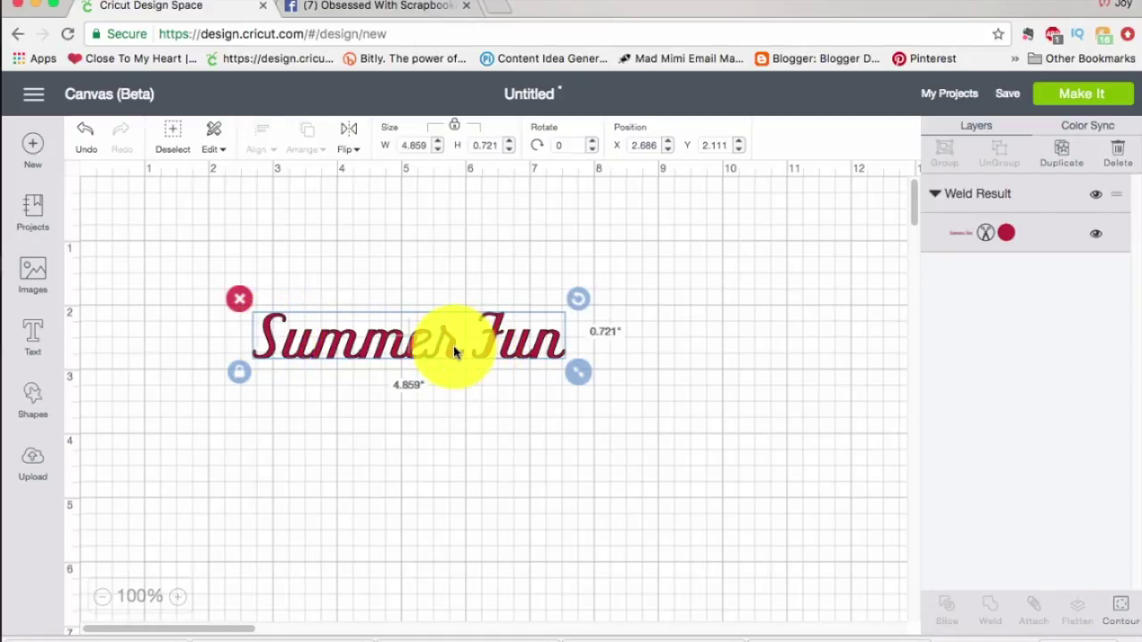
left_click_drag(453, 352, 389, 337)
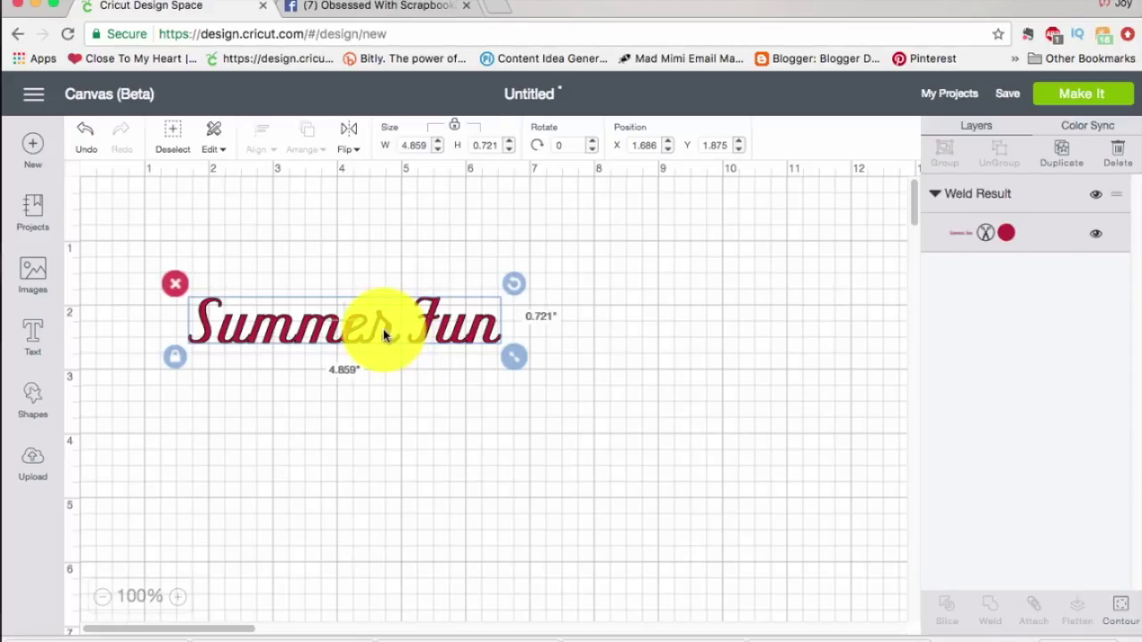
left_click_drag(370, 330, 370, 379)
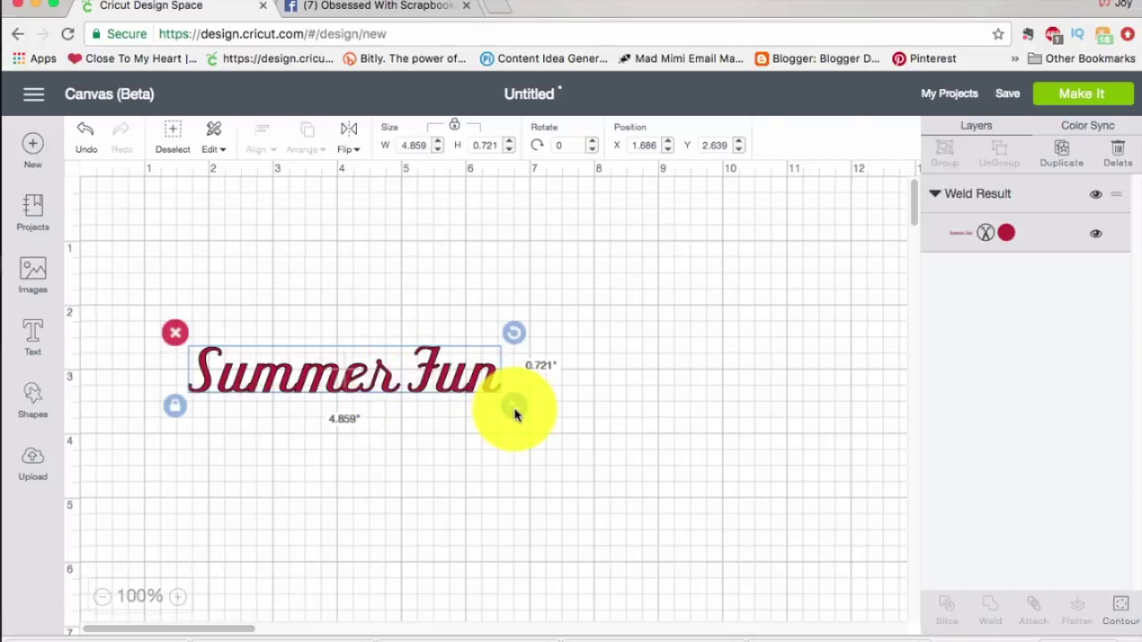
left_click_drag(515, 408, 637, 446)
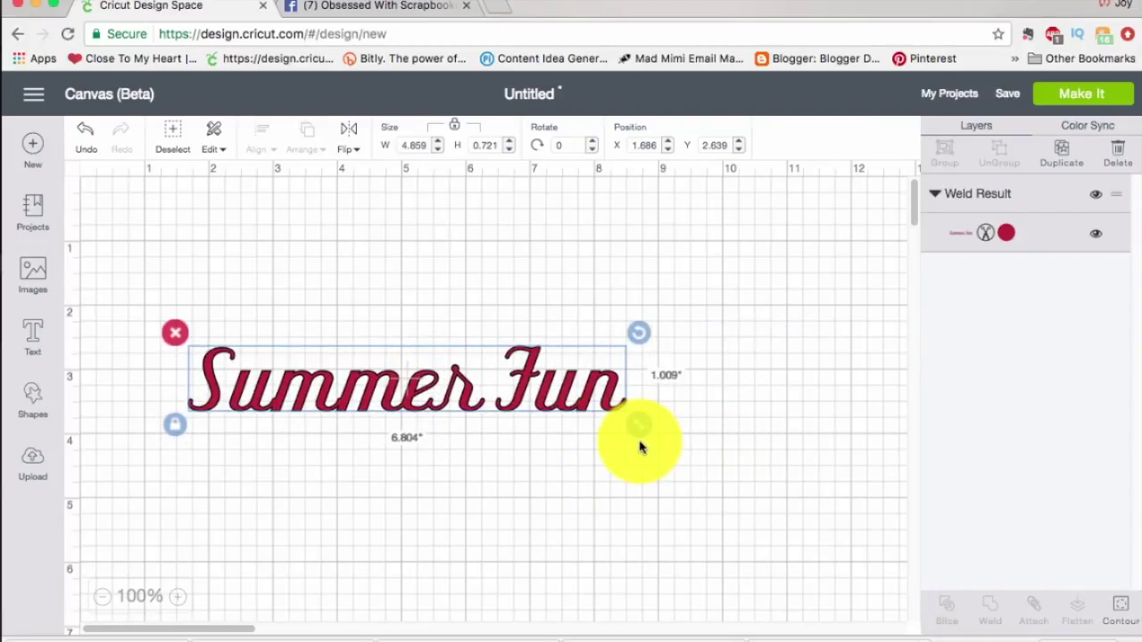
left_click_drag(563, 375, 552, 350)
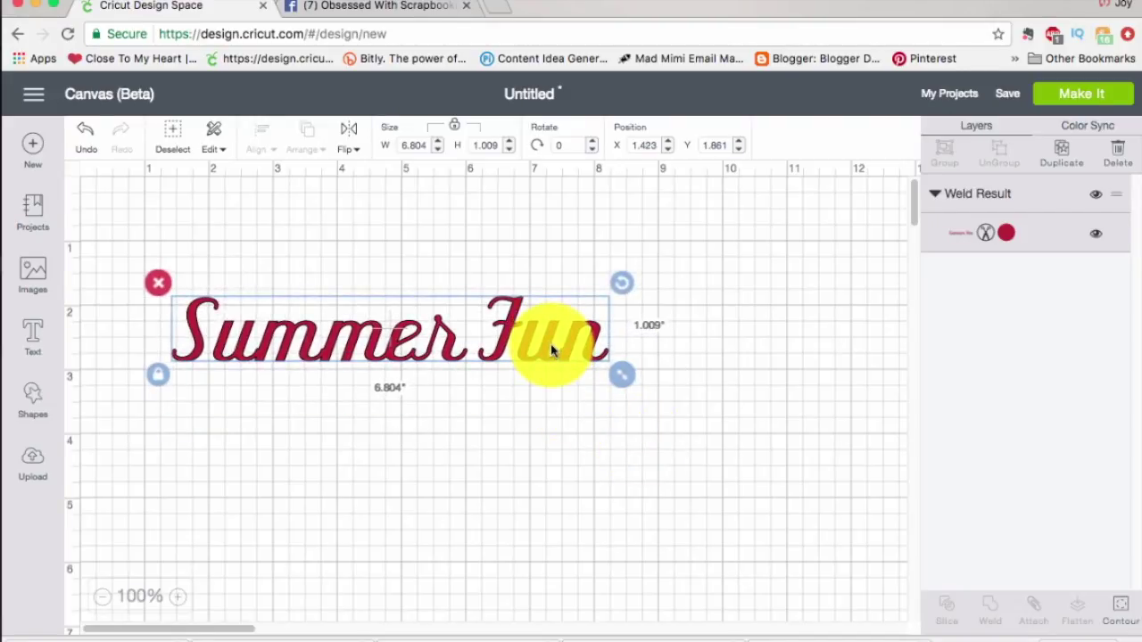
Delete the welded title and add two-line 'Summer' / 'Fun' text at X 4.27, Y 1.291.
left_click(157, 284)
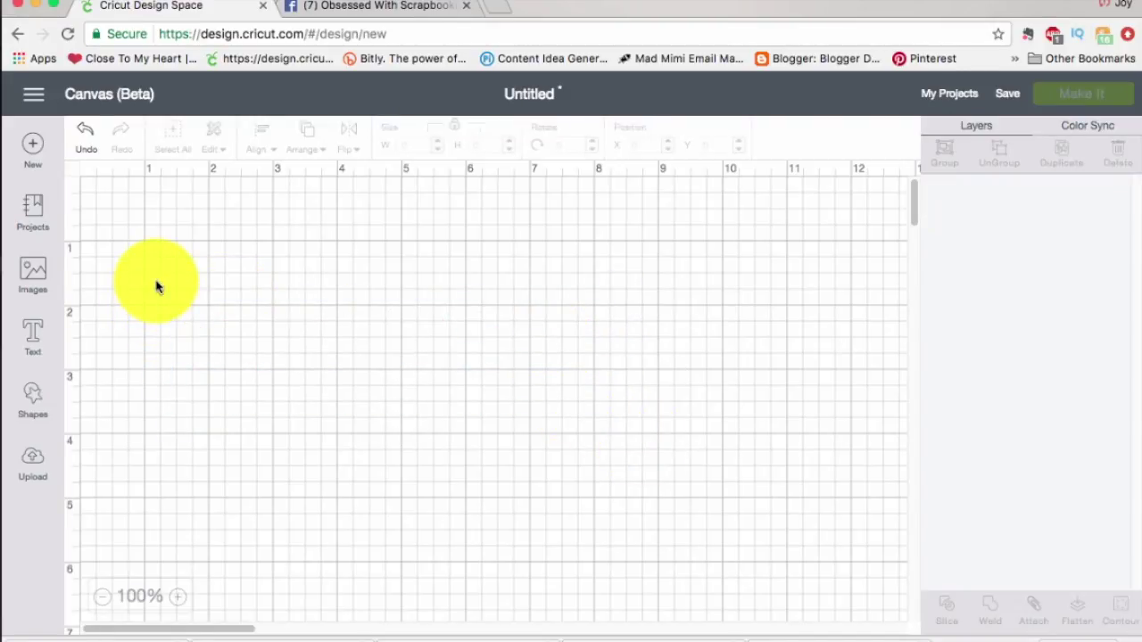
left_click(32, 337)
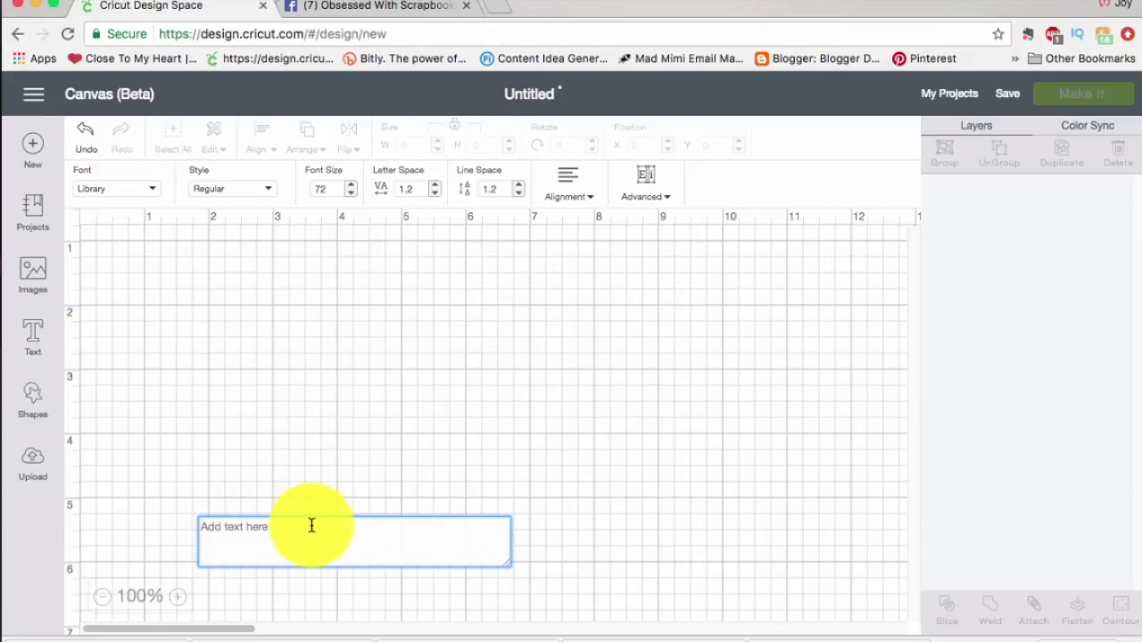
type("Summer ")
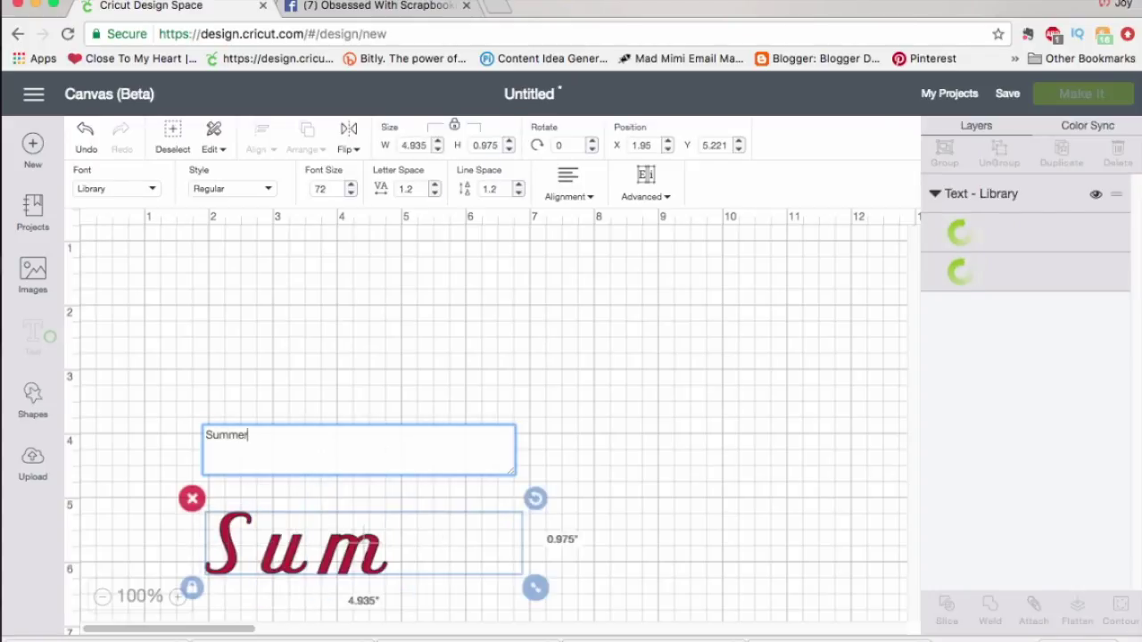
type("Fun")
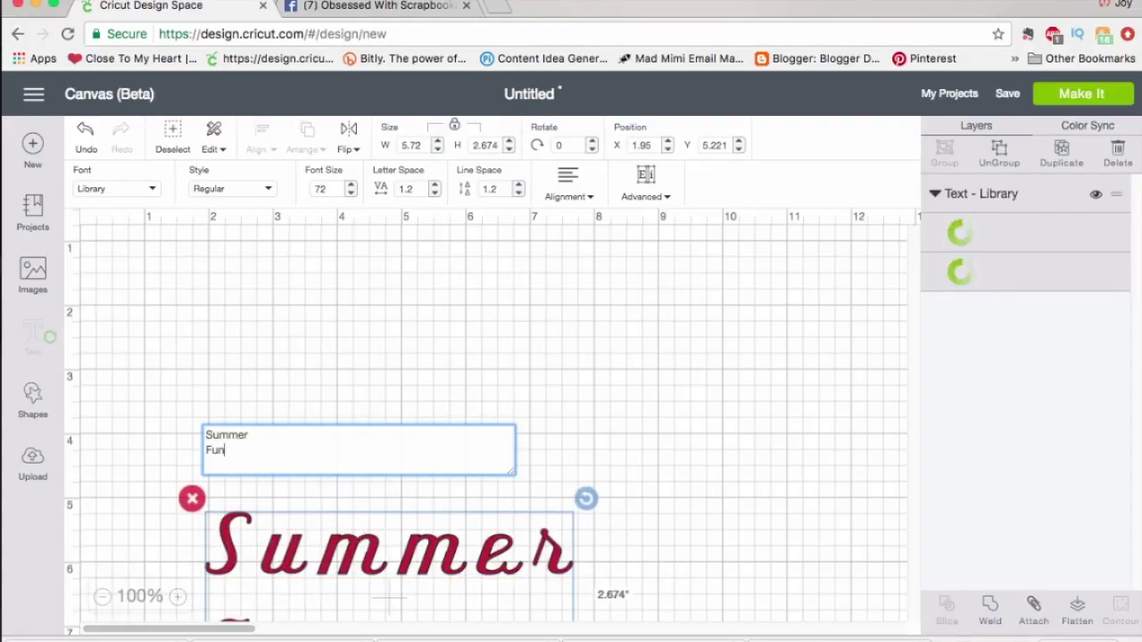
left_click_drag(355, 524, 505, 294)
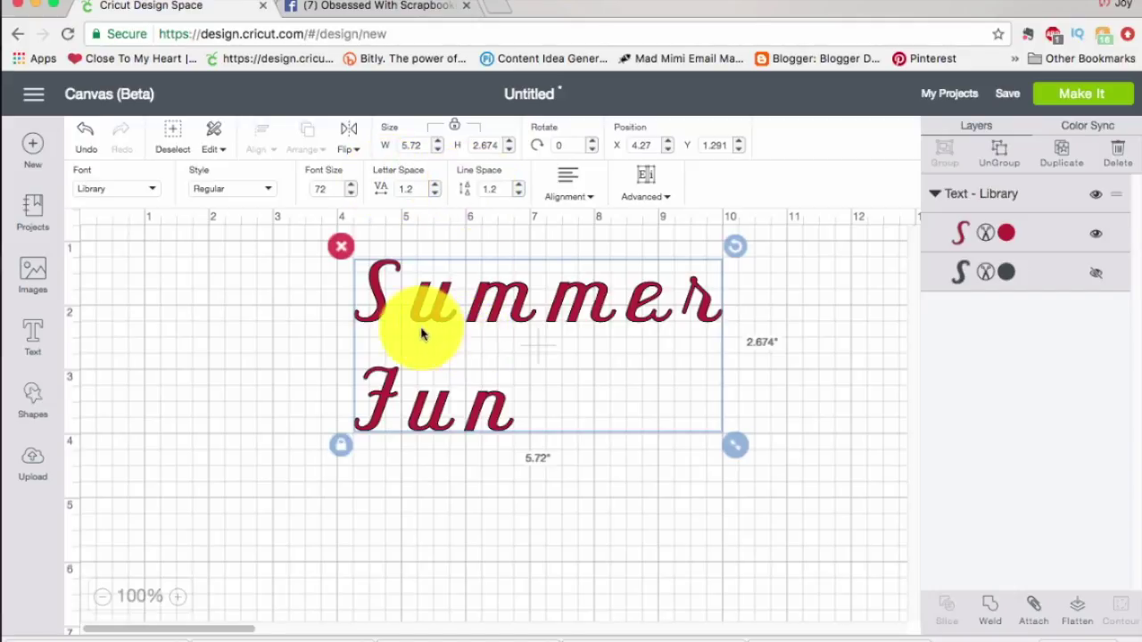
left_click(517, 194)
Set the two-line title's line spacing to -7, bringing it to 5.72 × 1.936 inches.
left_click(517, 194)
left_click(516, 195)
left_click(516, 195)
left_click(517, 195)
left_click(519, 195)
left_click(521, 196)
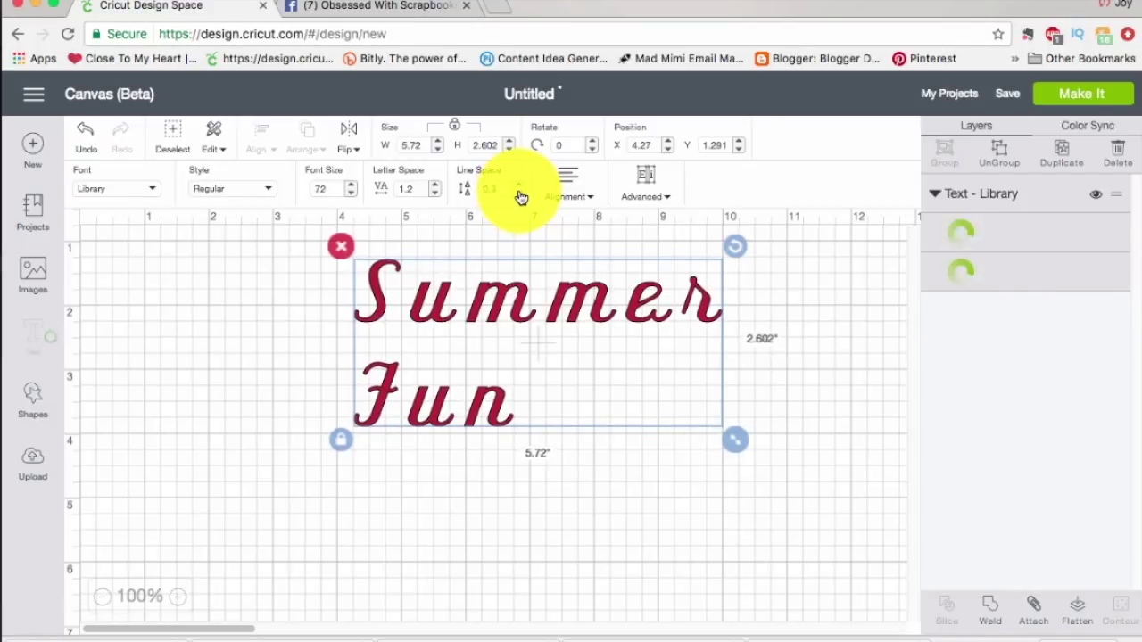
left_click(520, 195)
left_click(519, 194)
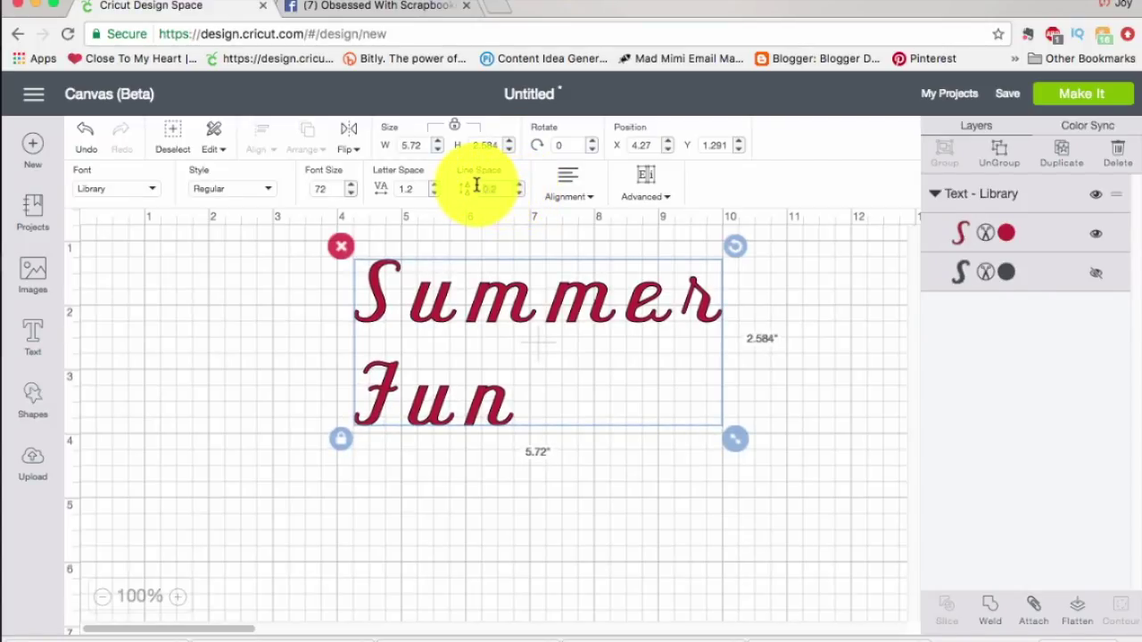
left_click(478, 184)
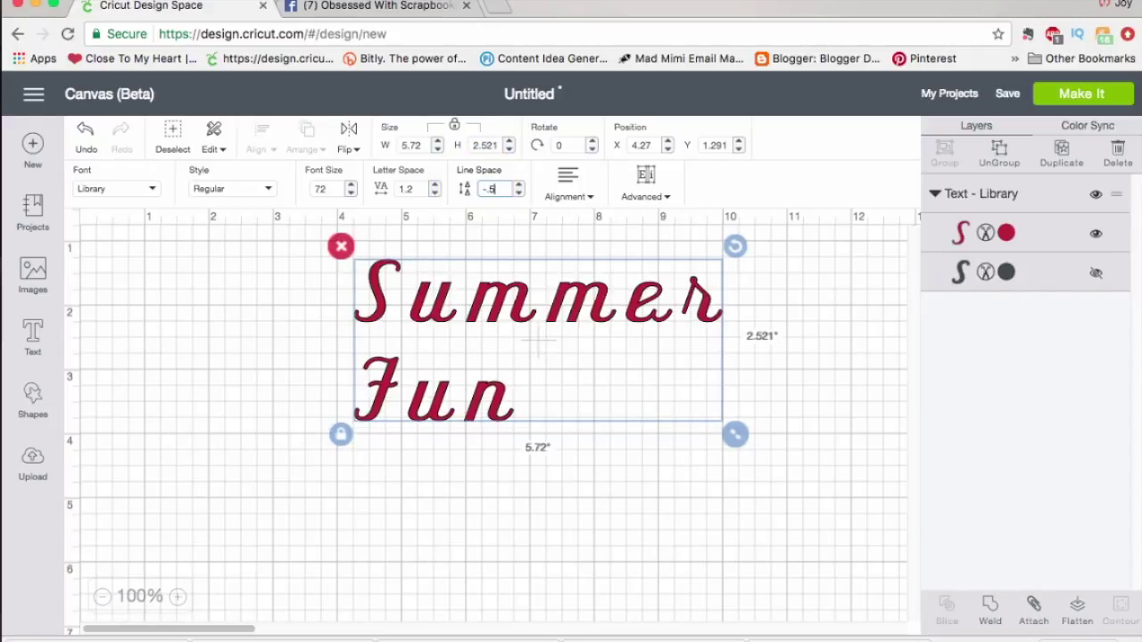
left_click(489, 188)
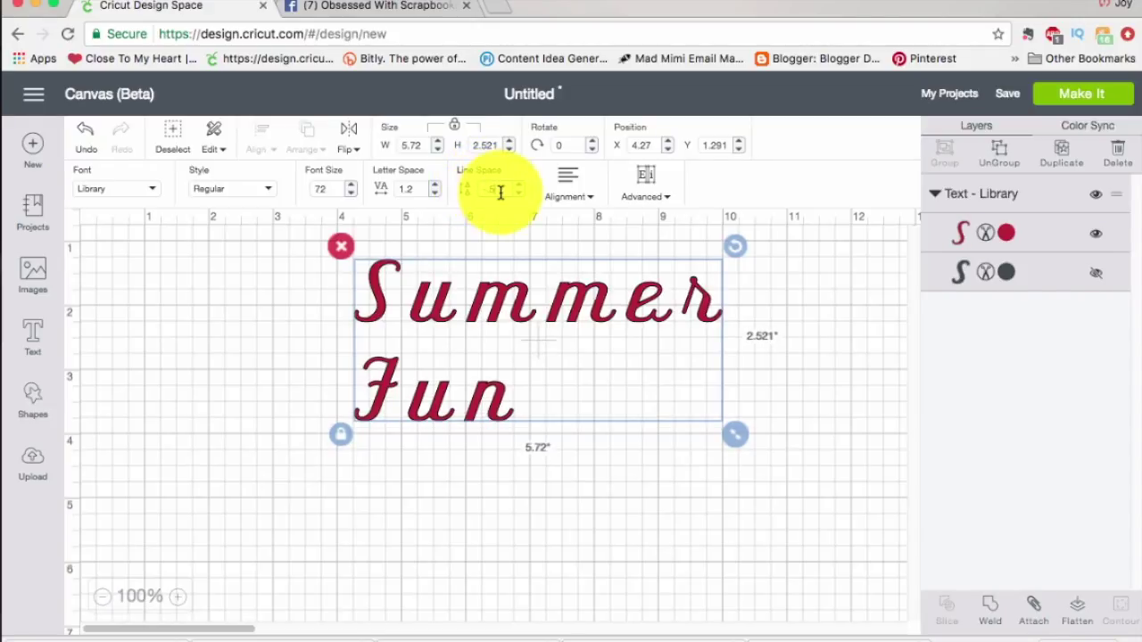
key("BackSpace")
key("BackSpace")
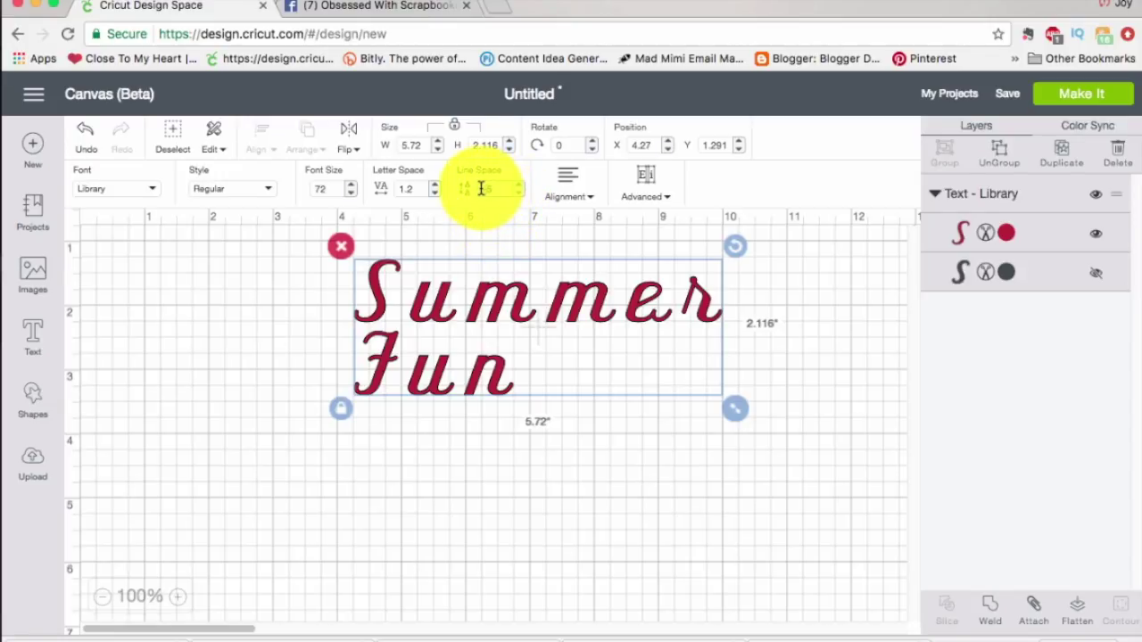
double_click(481, 188)
type("-8")
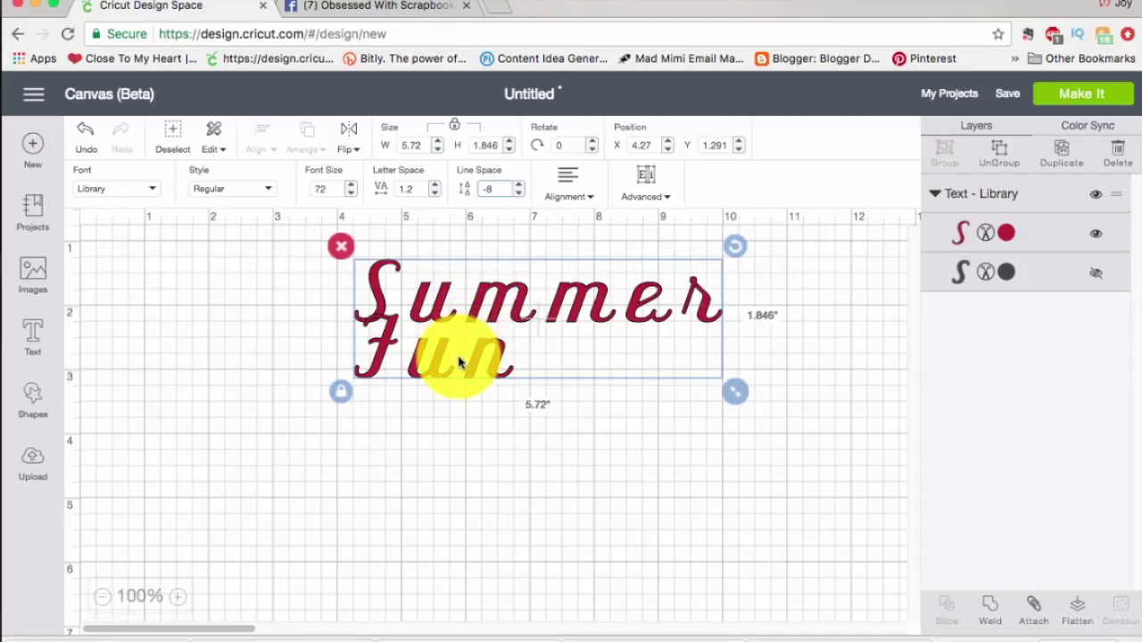
double_click(505, 191)
type("-")
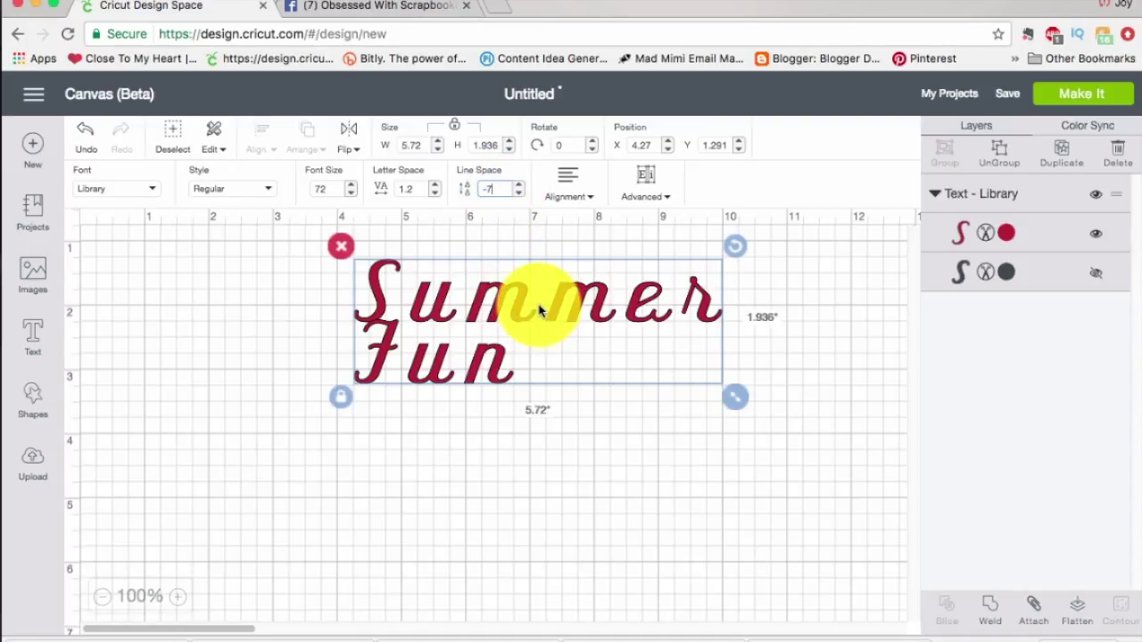
Step the two-line title's letter spacing down to -1.5, narrowing it to 4.505 inches wide.
left_click(434, 193)
left_click(435, 194)
left_click(434, 194)
left_click(434, 193)
left_click(434, 194)
left_click(435, 194)
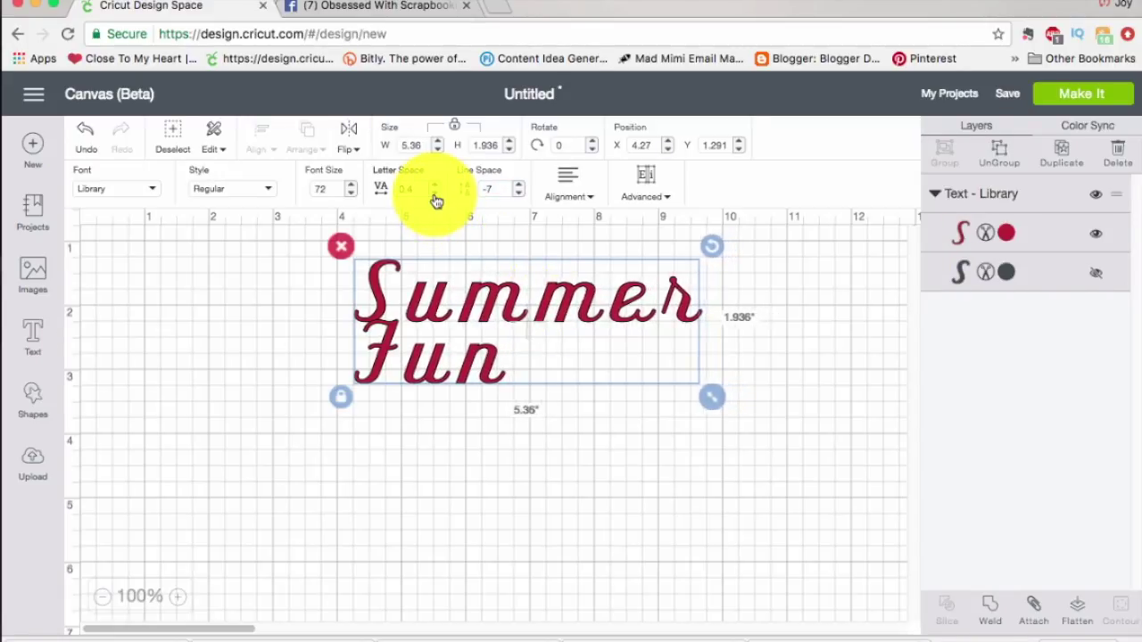
left_click(434, 195)
left_click(435, 195)
left_click(434, 195)
left_click(435, 195)
left_click(434, 195)
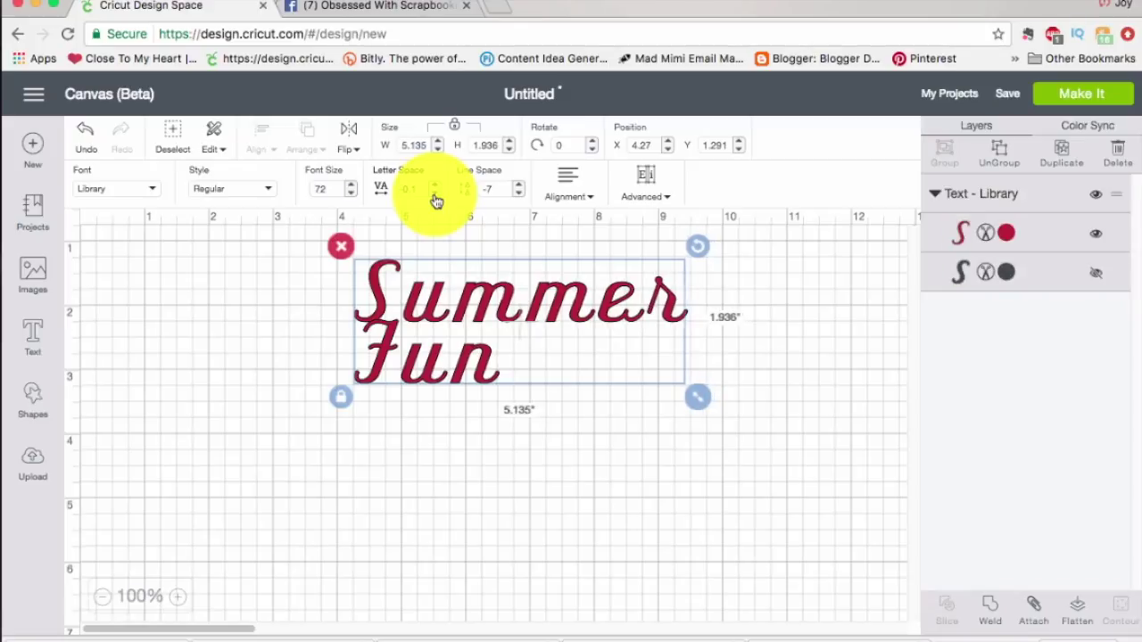
left_click(434, 195)
left_click(434, 195)
left_click(435, 195)
left_click(435, 196)
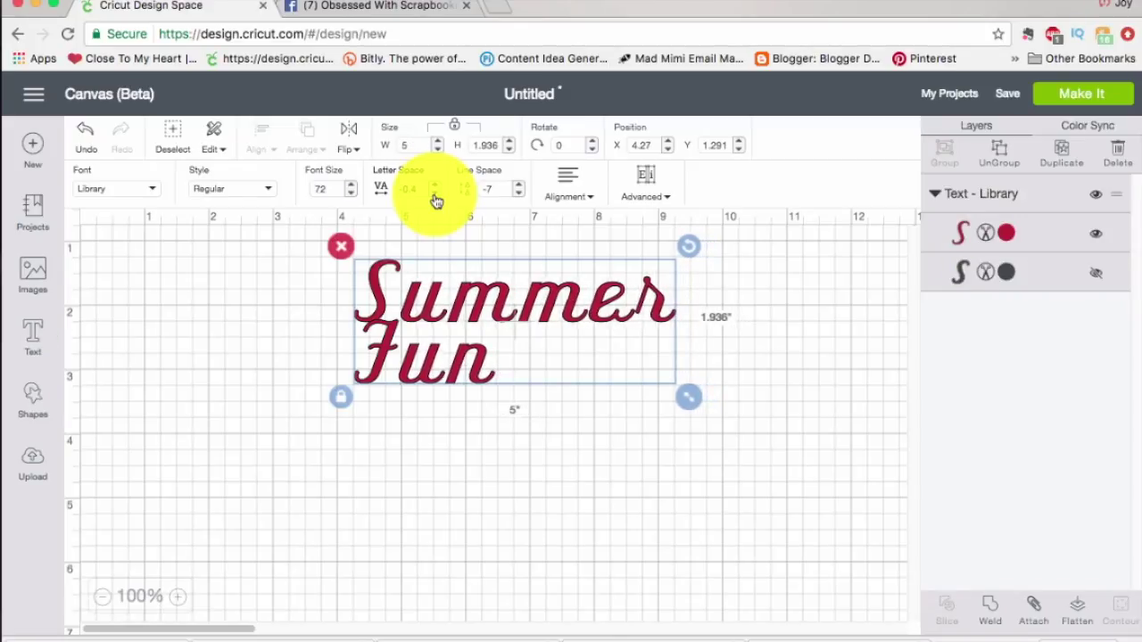
left_click(435, 196)
left_click(435, 196)
left_click(434, 196)
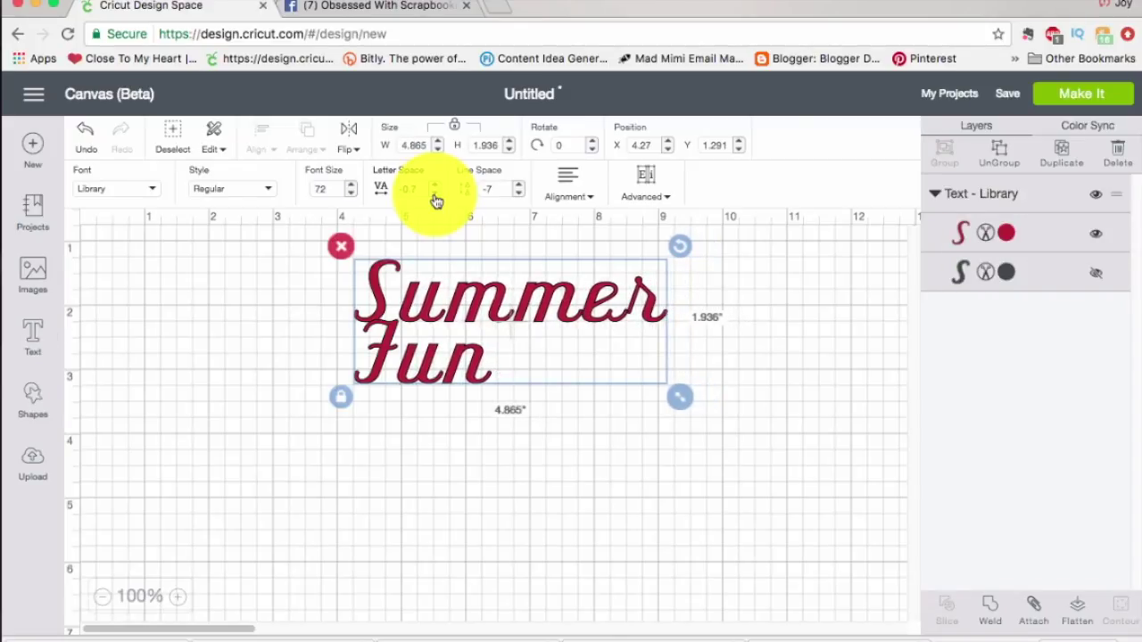
left_click(435, 198)
left_click(435, 197)
left_click(436, 197)
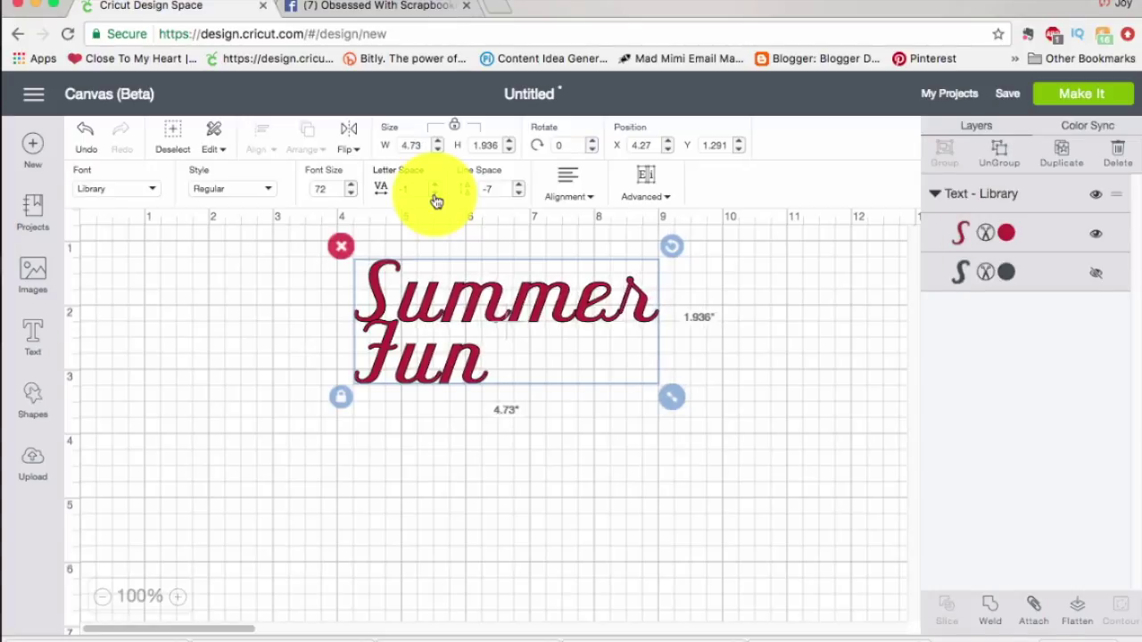
left_click(435, 197)
left_click(435, 197)
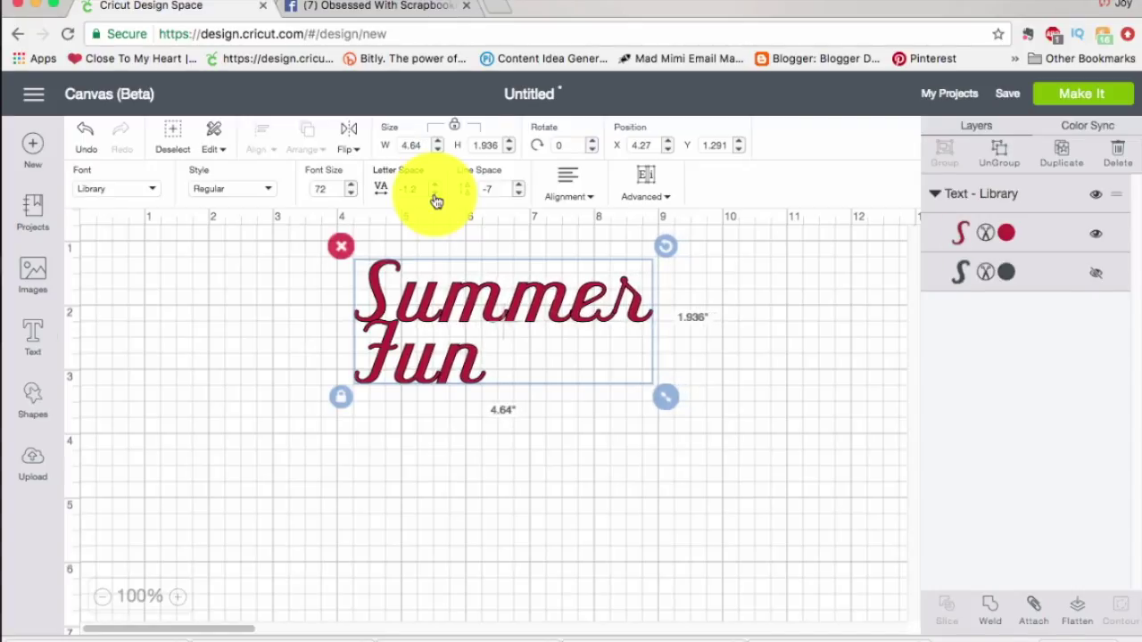
left_click(436, 198)
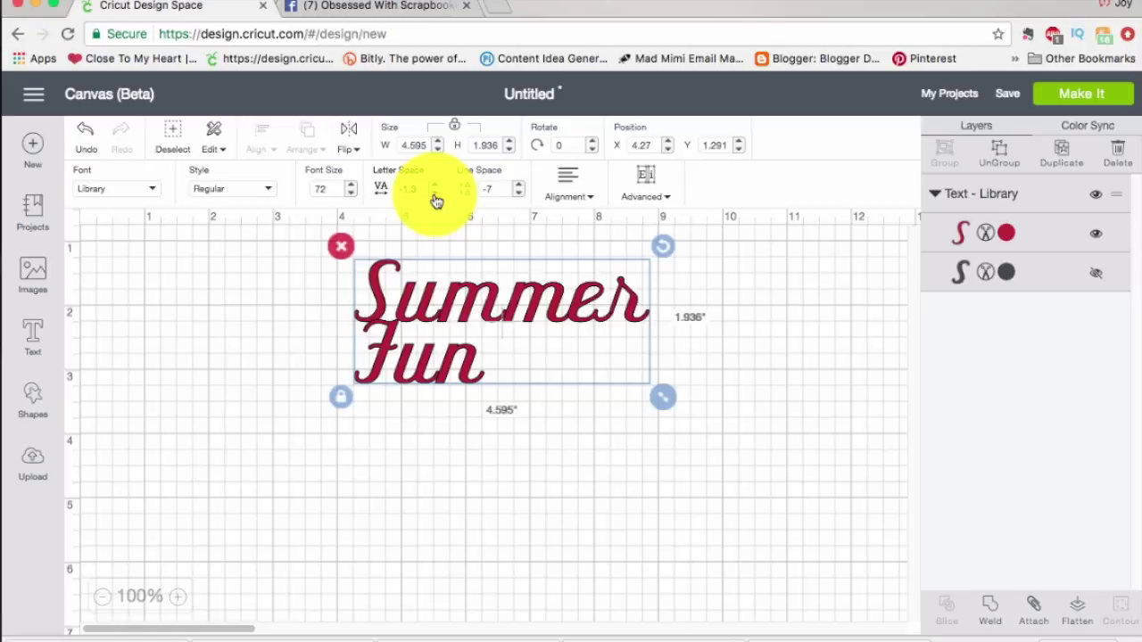
left_click(435, 198)
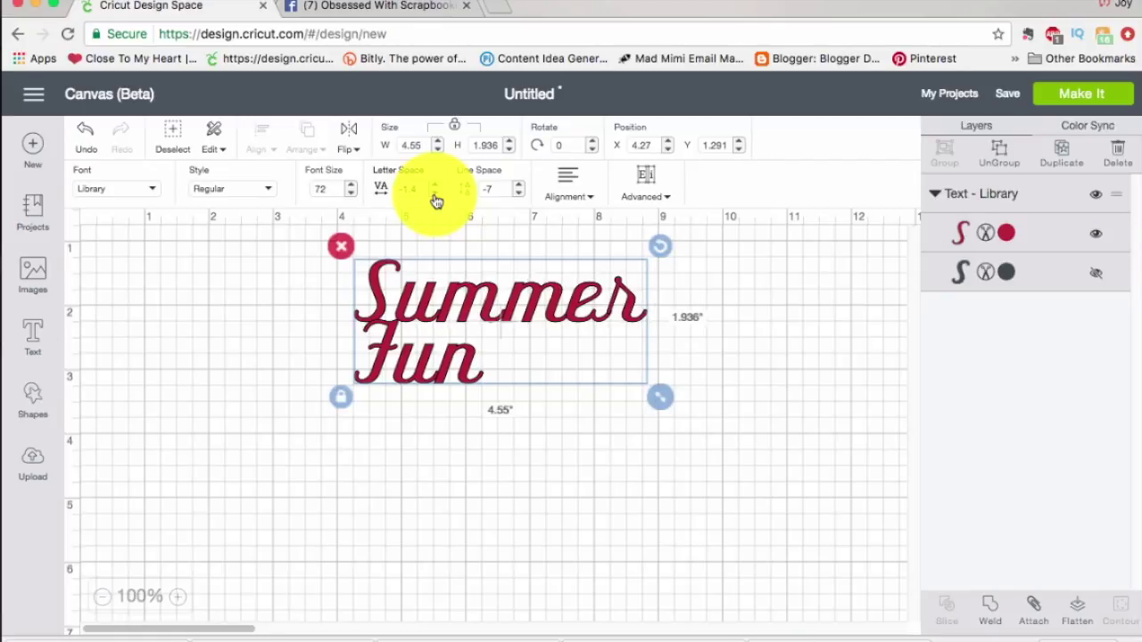
left_click(436, 197)
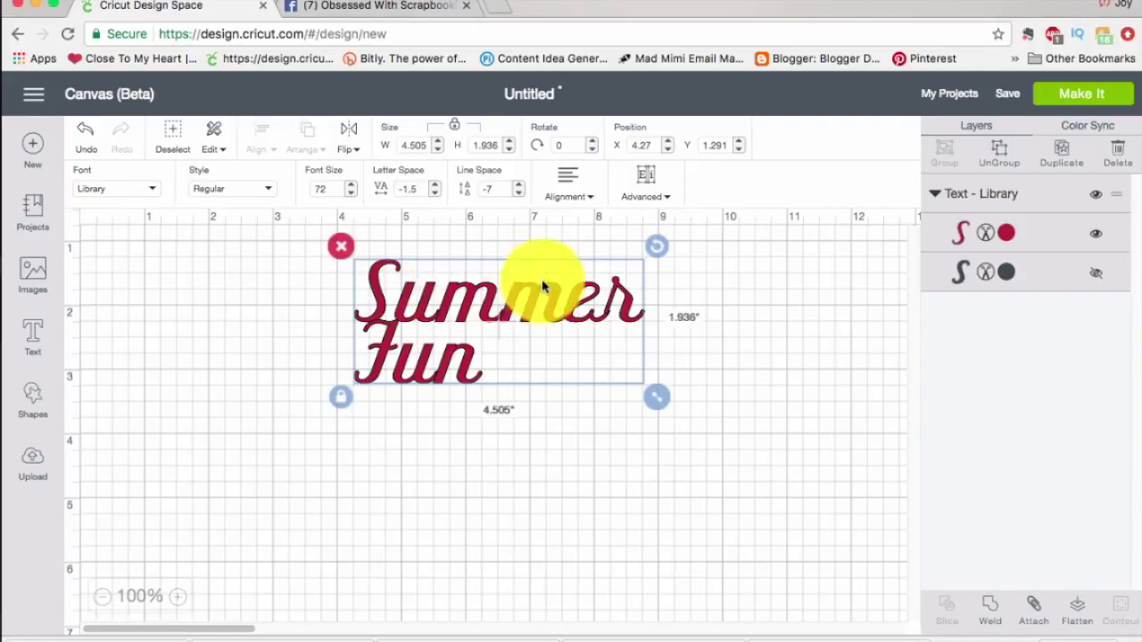
Try welding and moving the Summer Fun title, then undo both to keep editable text.
left_click(991, 611)
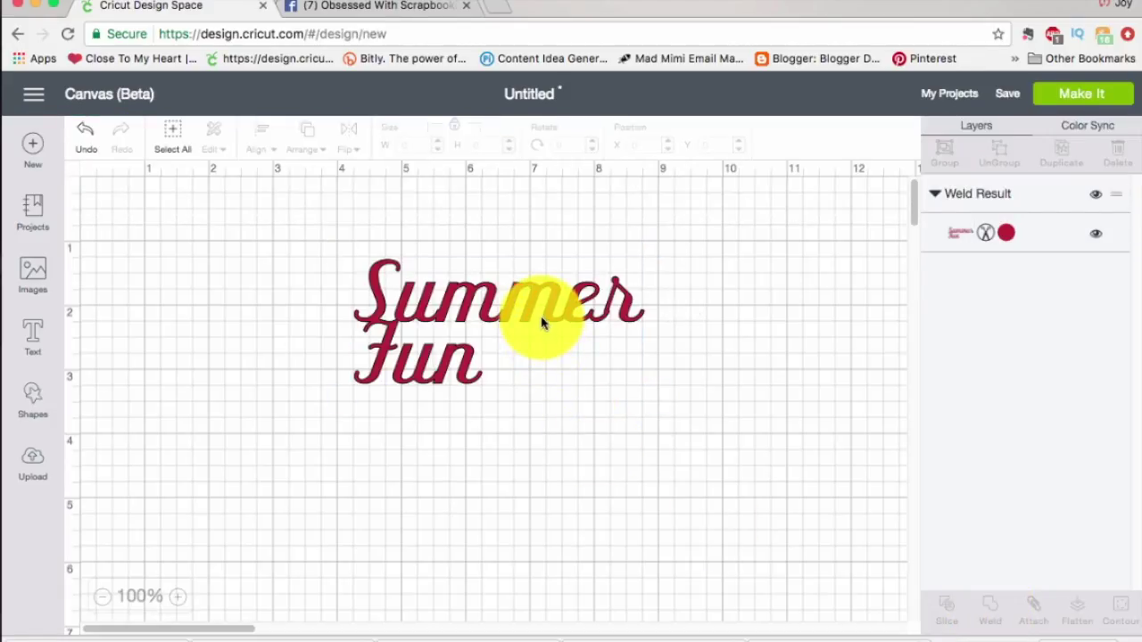
left_click_drag(541, 323, 513, 286)
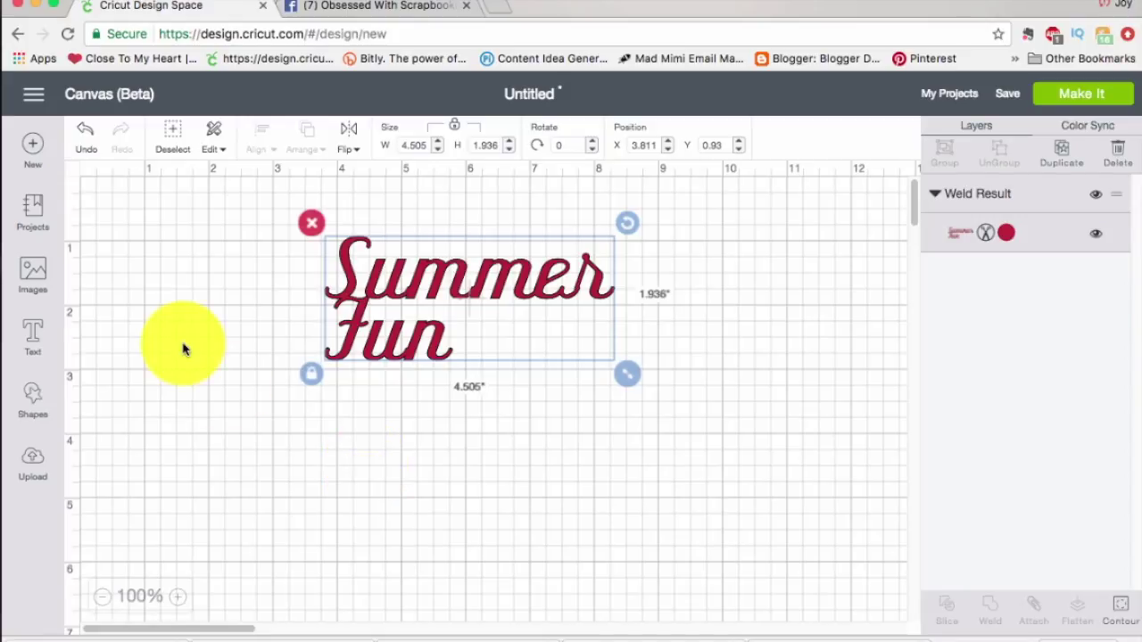
left_click(85, 141)
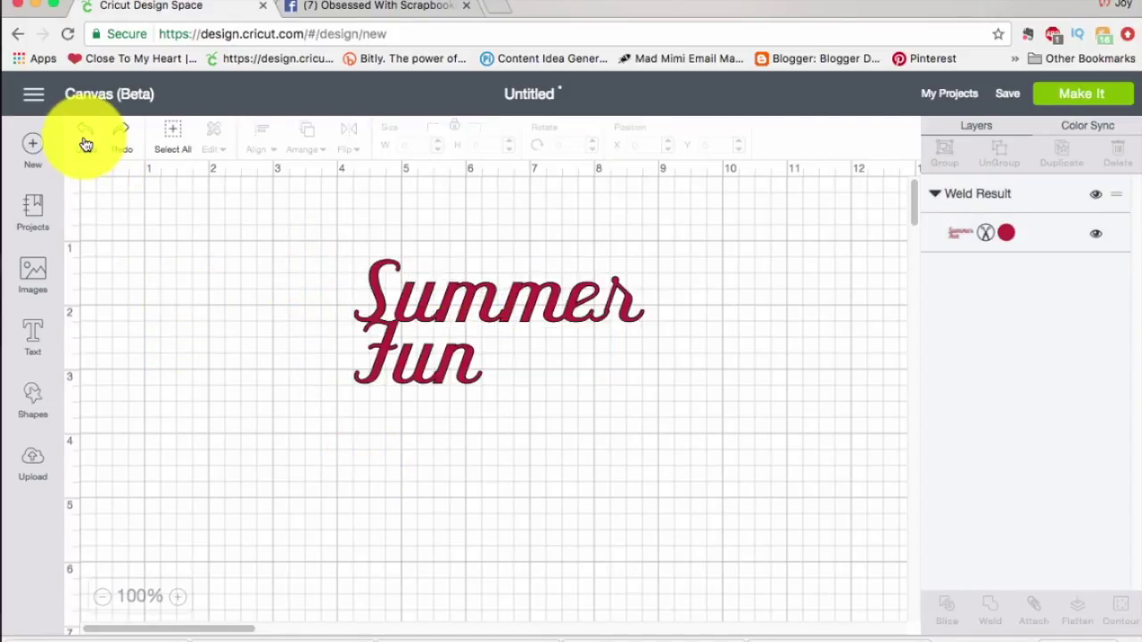
left_click(84, 141)
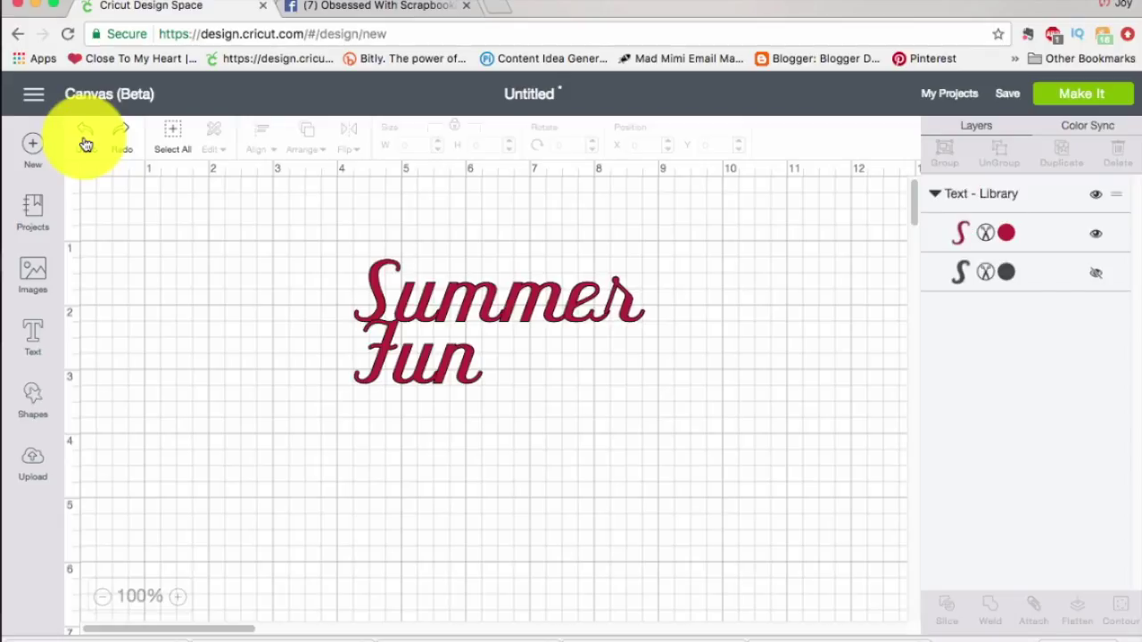
Tighten the Summer Fun letter spacing to -1.7 and add a new text box.
left_click(400, 298)
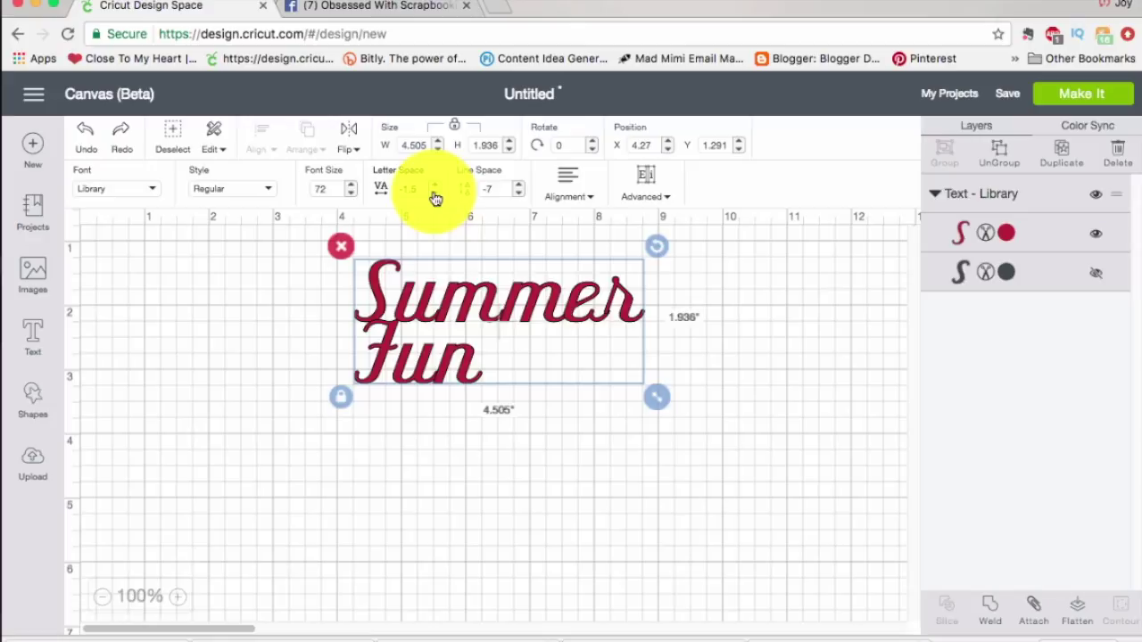
left_click(435, 193)
left_click(435, 193)
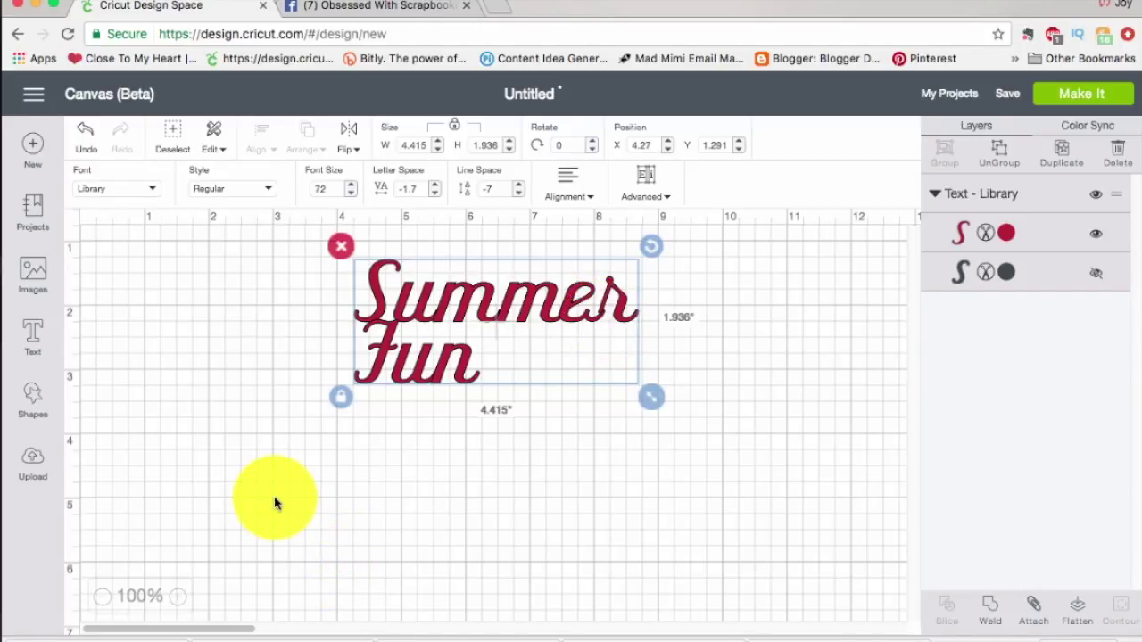
left_click(275, 504)
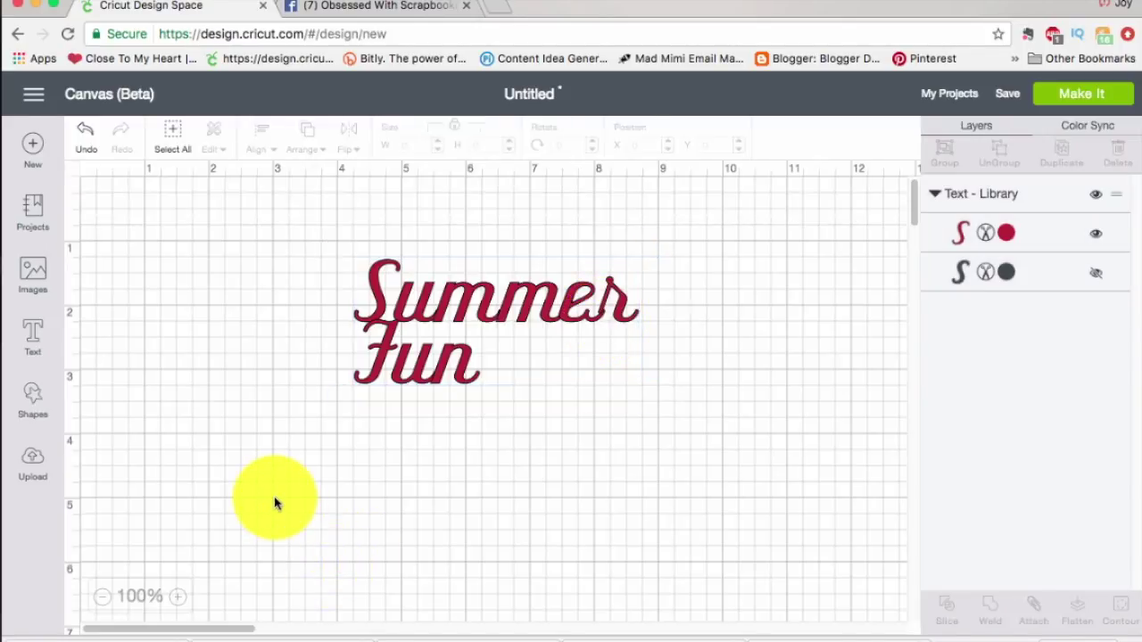
left_click(36, 334)
Enter 'Summer' as new text and move it left below the title.
type("Summer")
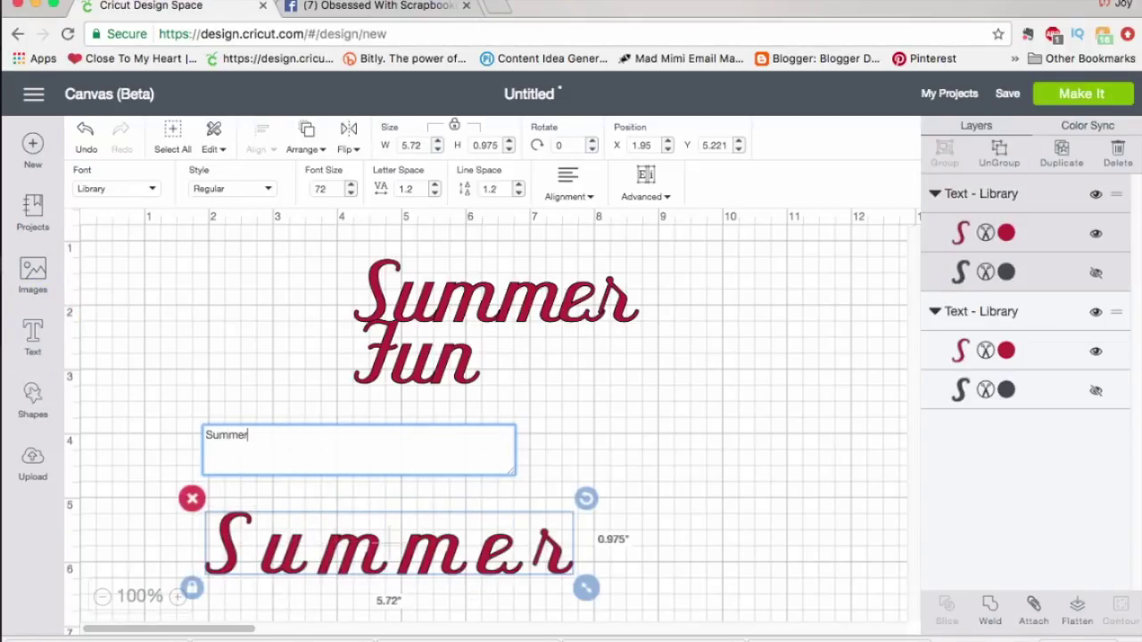
left_click(729, 413)
left_click_drag(377, 545, 292, 459)
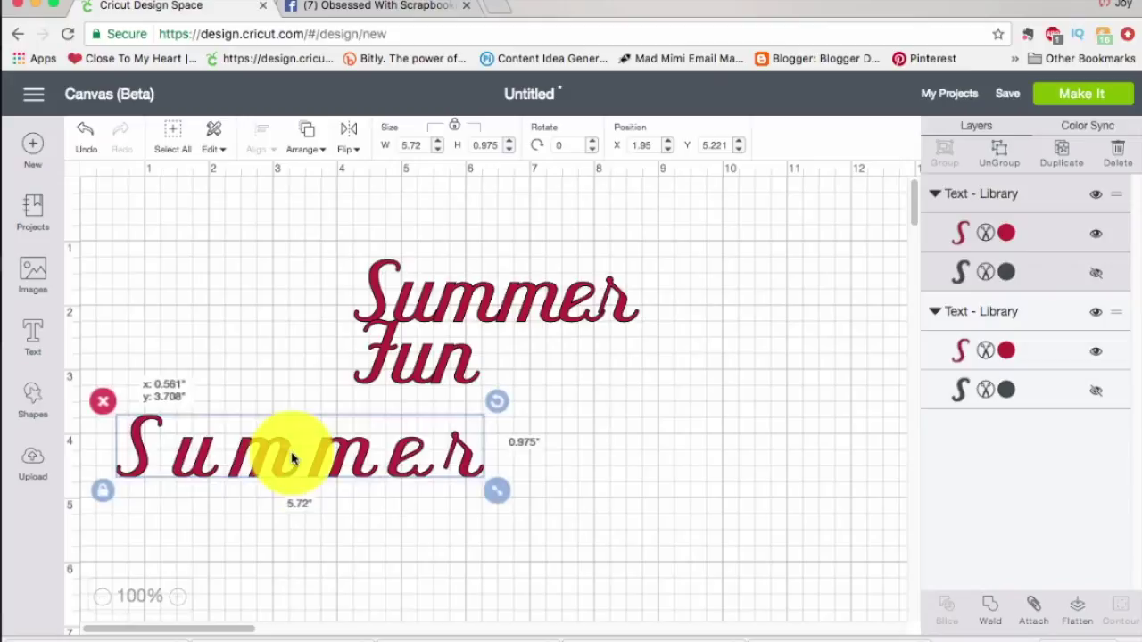
Add a separate 'Fun' text and place it beneath the new Summer.
left_click(35, 336)
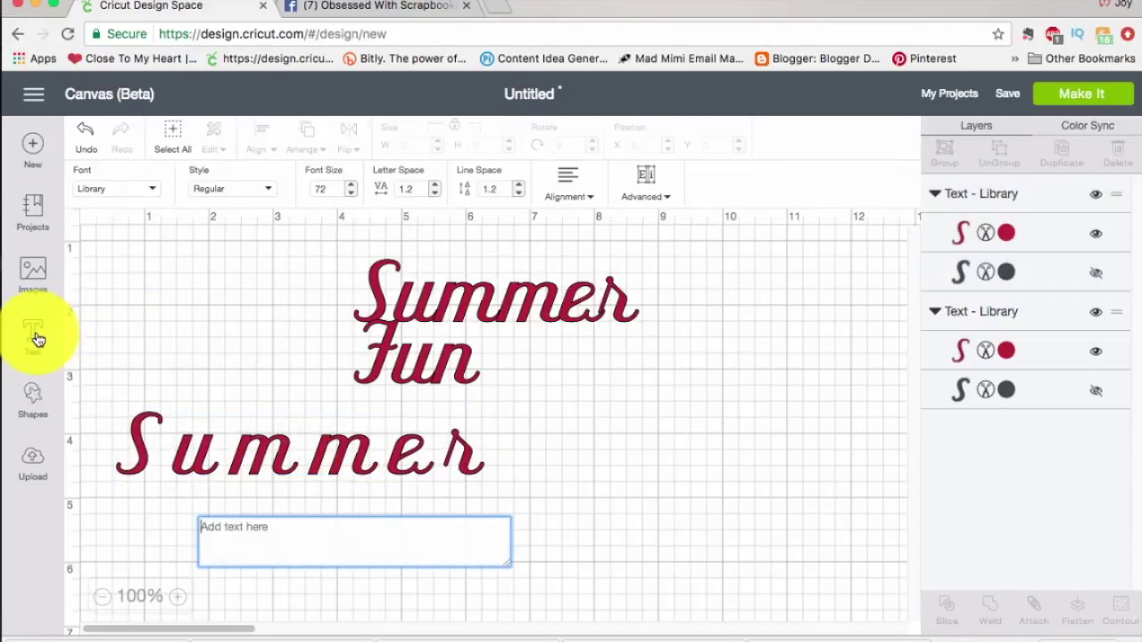
type("Fun")
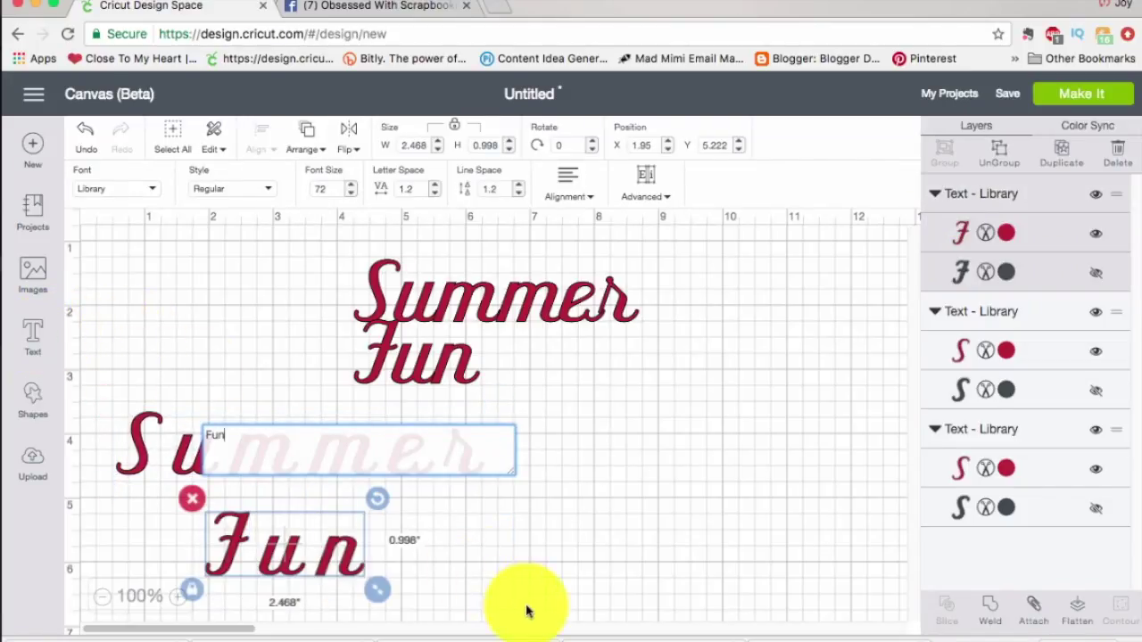
left_click(524, 560)
left_click(272, 560)
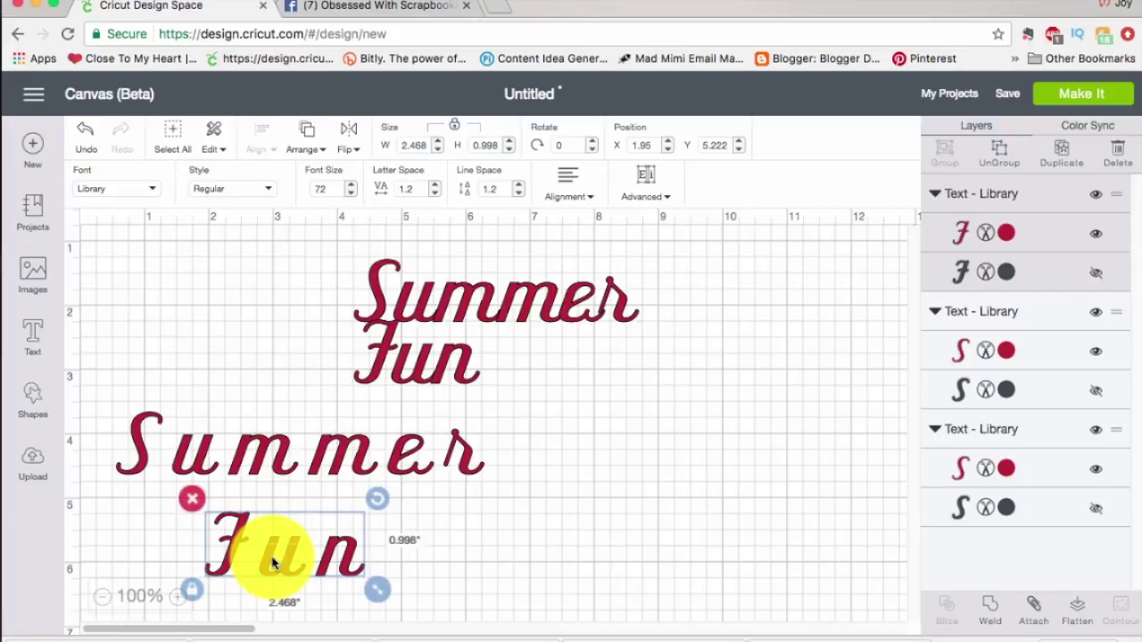
left_click_drag(272, 560, 394, 564)
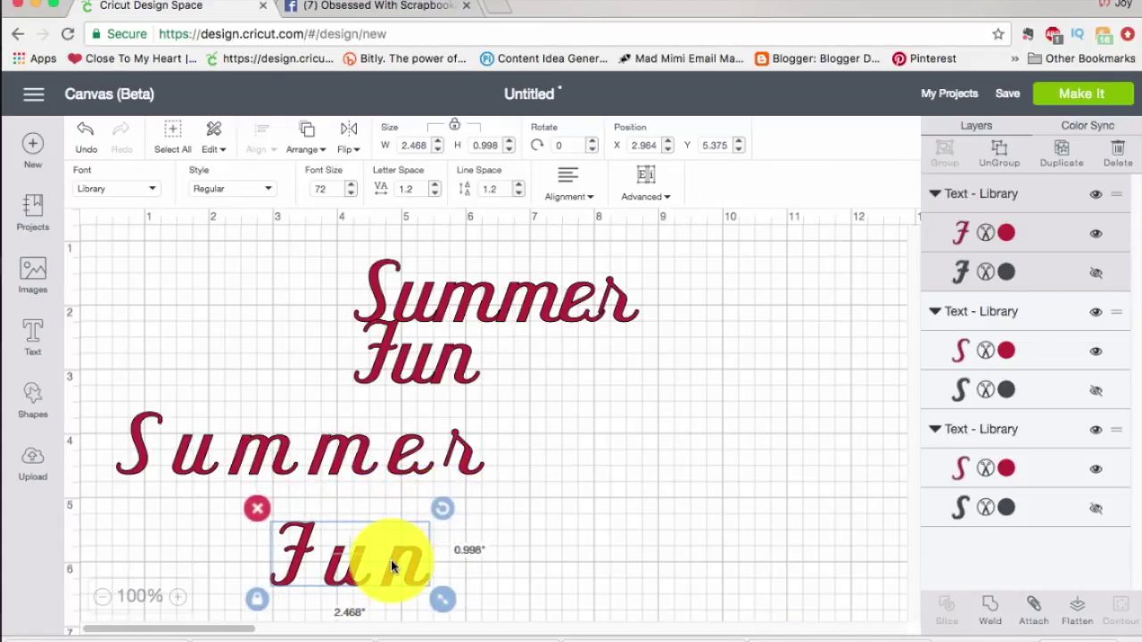
left_click(199, 449)
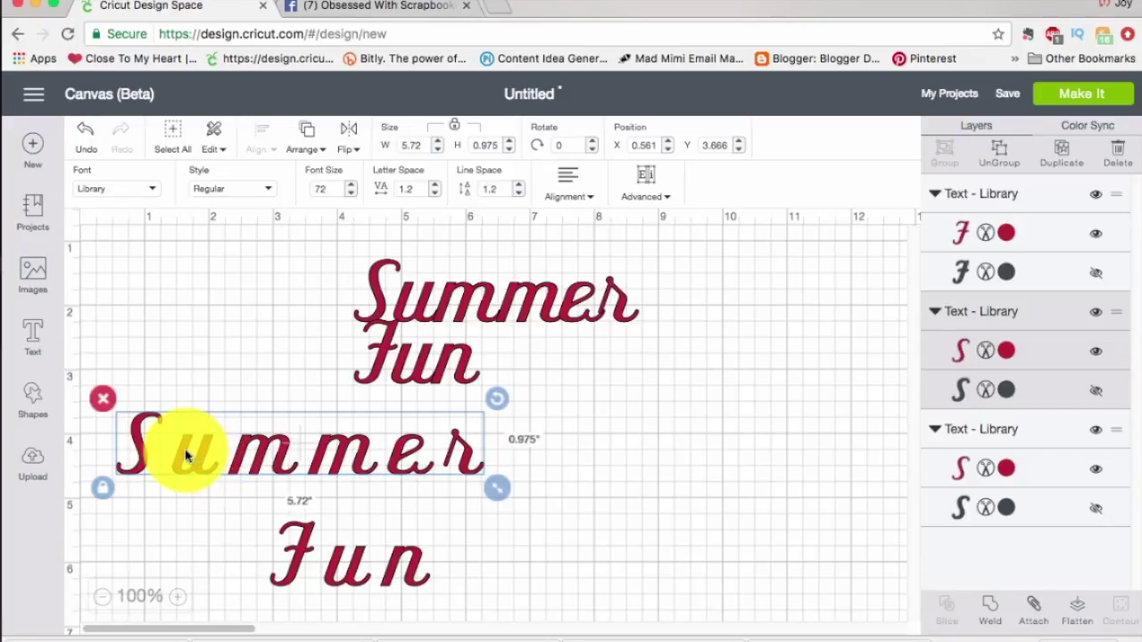
Replace the lower Summer with a lone 'S' placed left of the title.
left_click(103, 398)
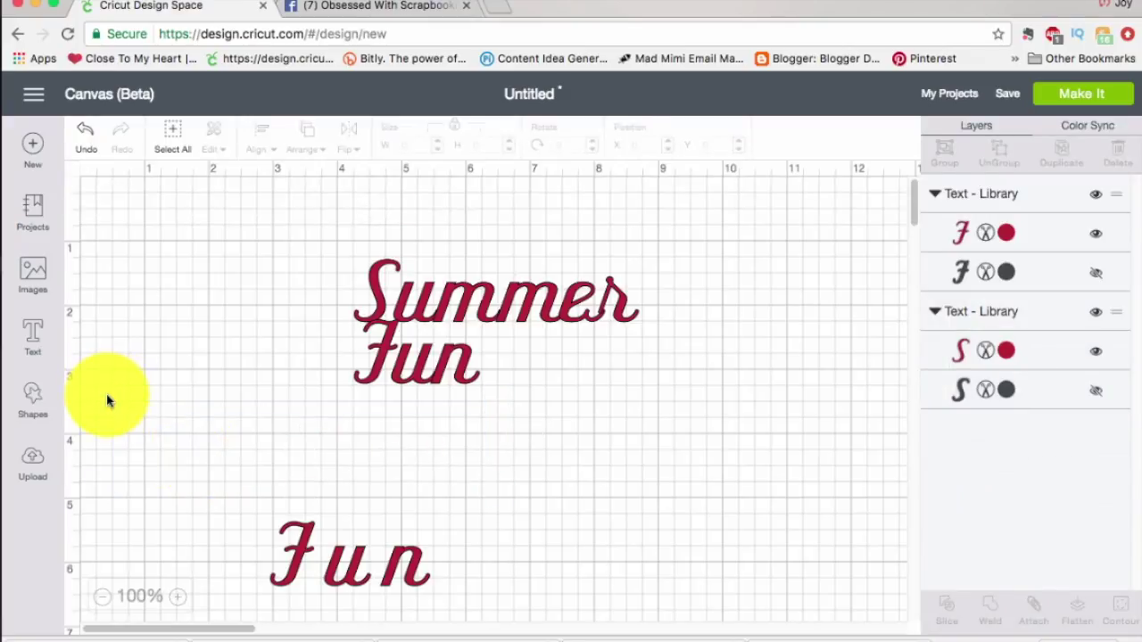
left_click(36, 334)
type("S")
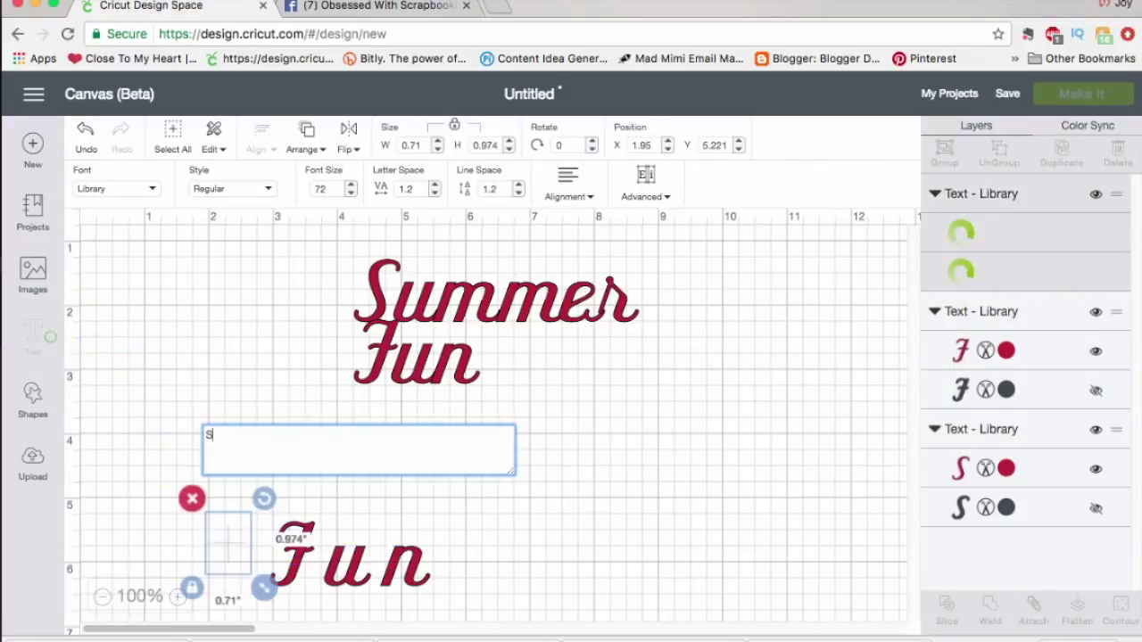
left_click_drag(207, 543, 145, 378)
Add 'ummer' text, move it up beside the S, and reduce its spacing slightly.
left_click(32, 334)
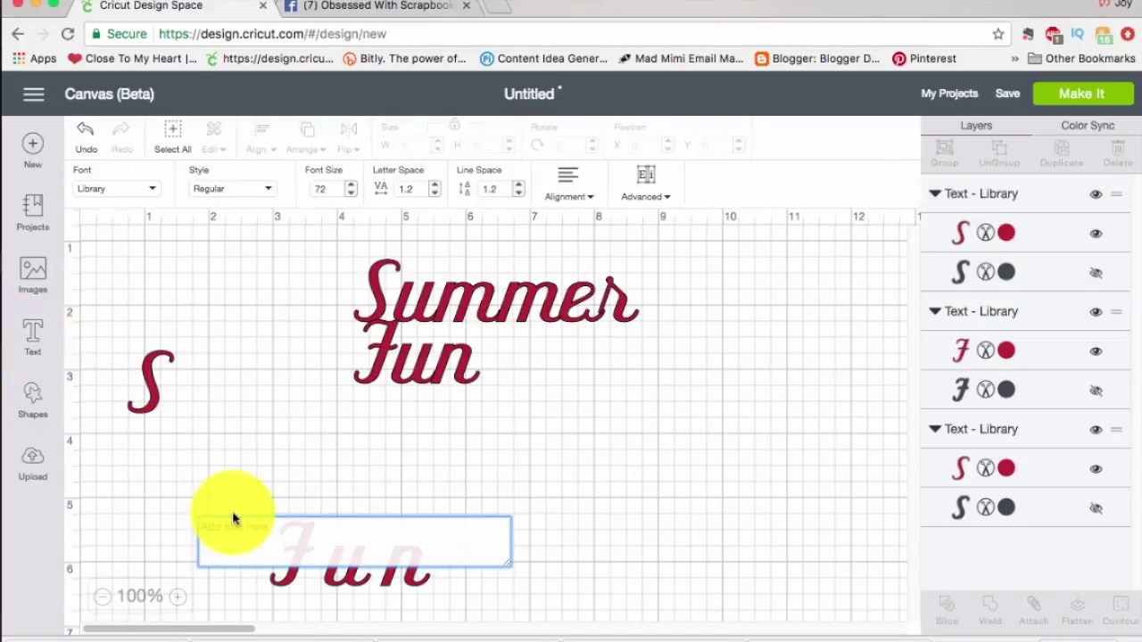
type("ummer")
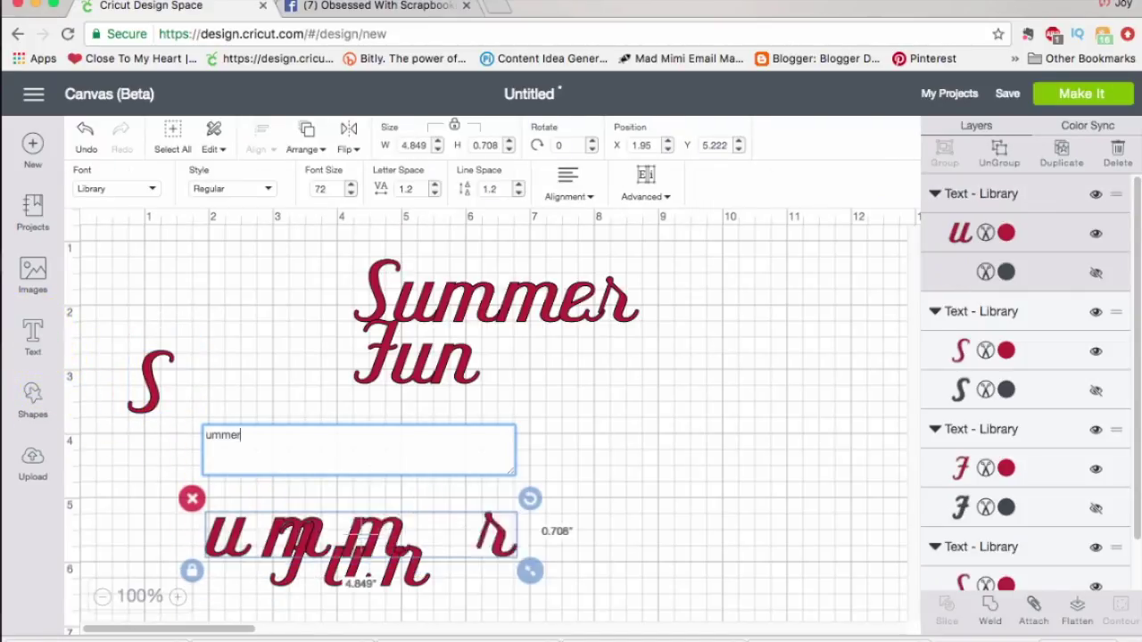
left_click(234, 544)
left_click_drag(255, 586, 225, 450)
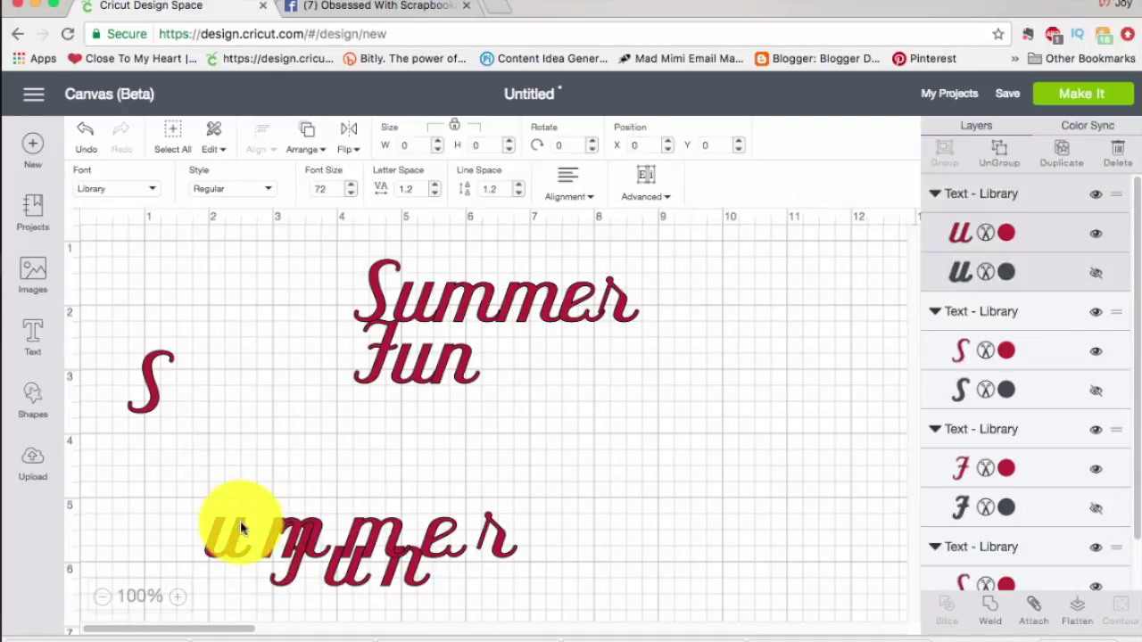
left_click_drag(224, 540, 210, 436)
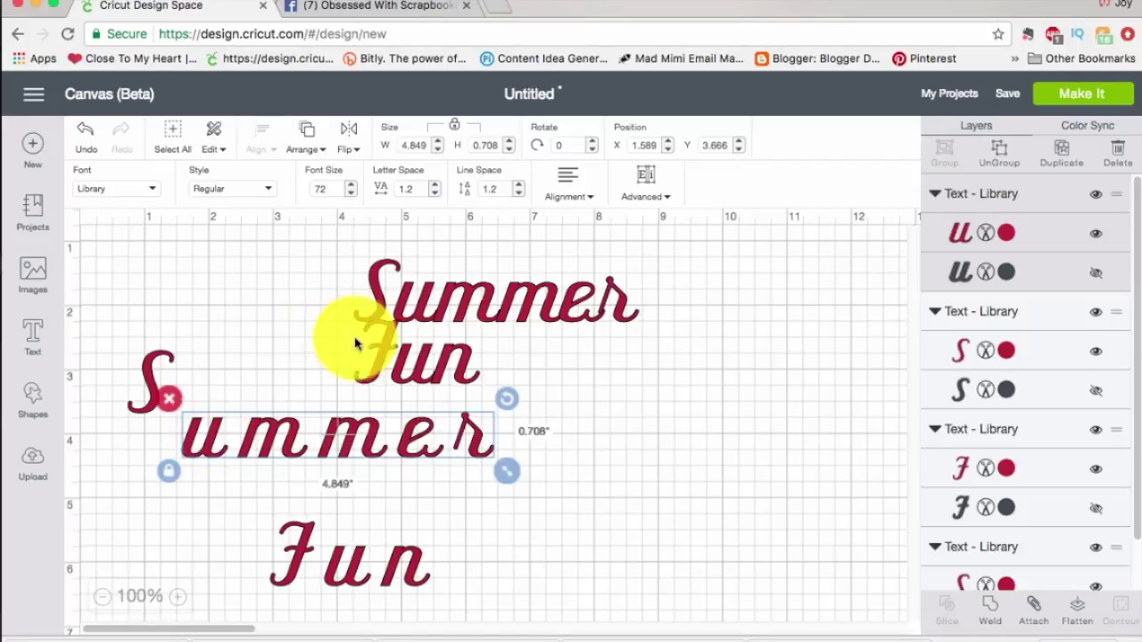
left_click(435, 194)
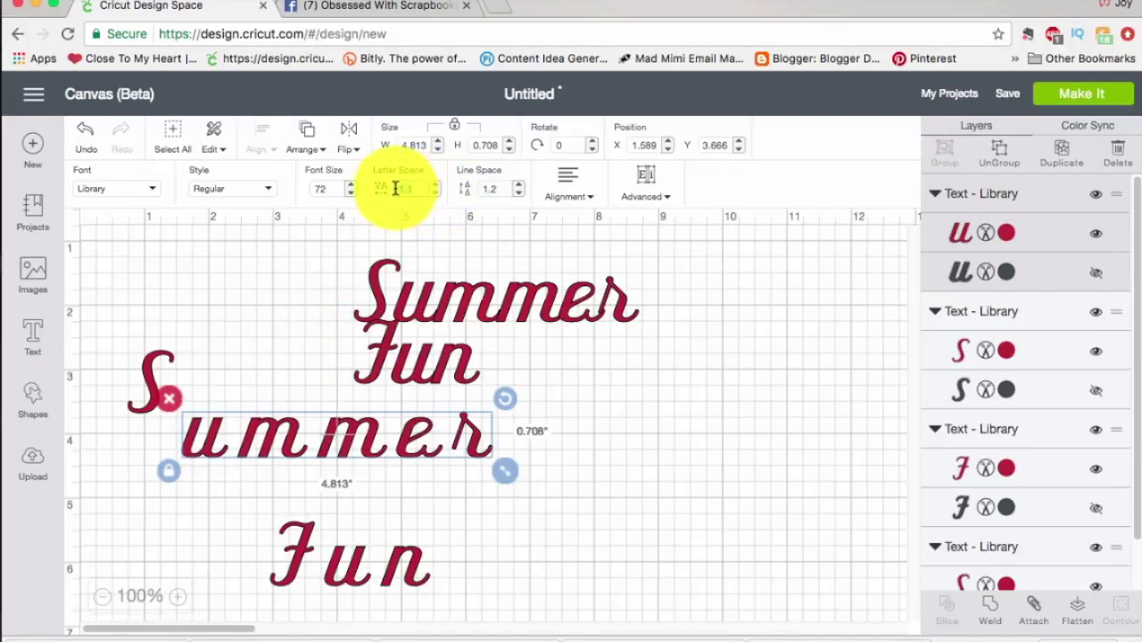
Set 'ummer' letter spacing to -2, then adjust to -1.4, and slide the S next to it.
type("-2")
key("Return")
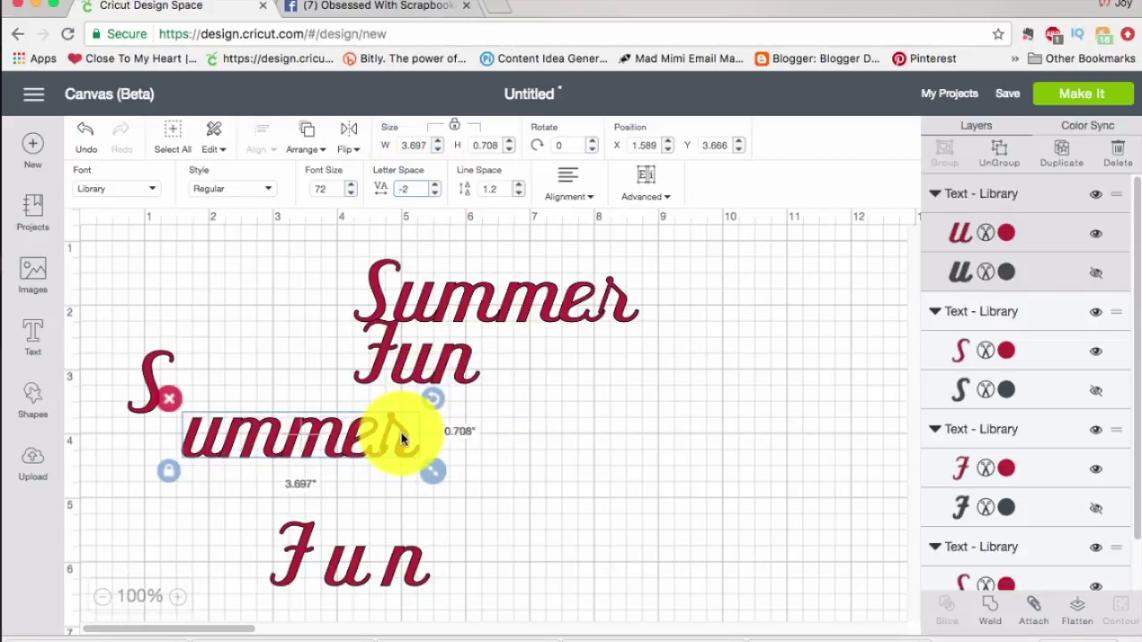
left_click(434, 194)
left_click(435, 190)
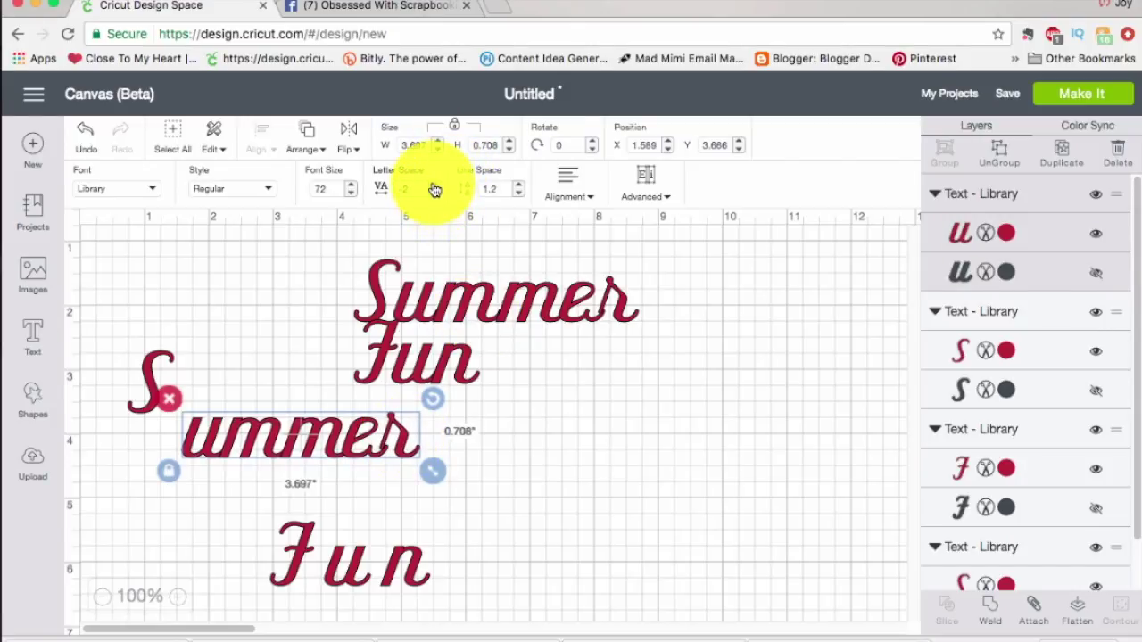
left_click(435, 190)
left_click(434, 191)
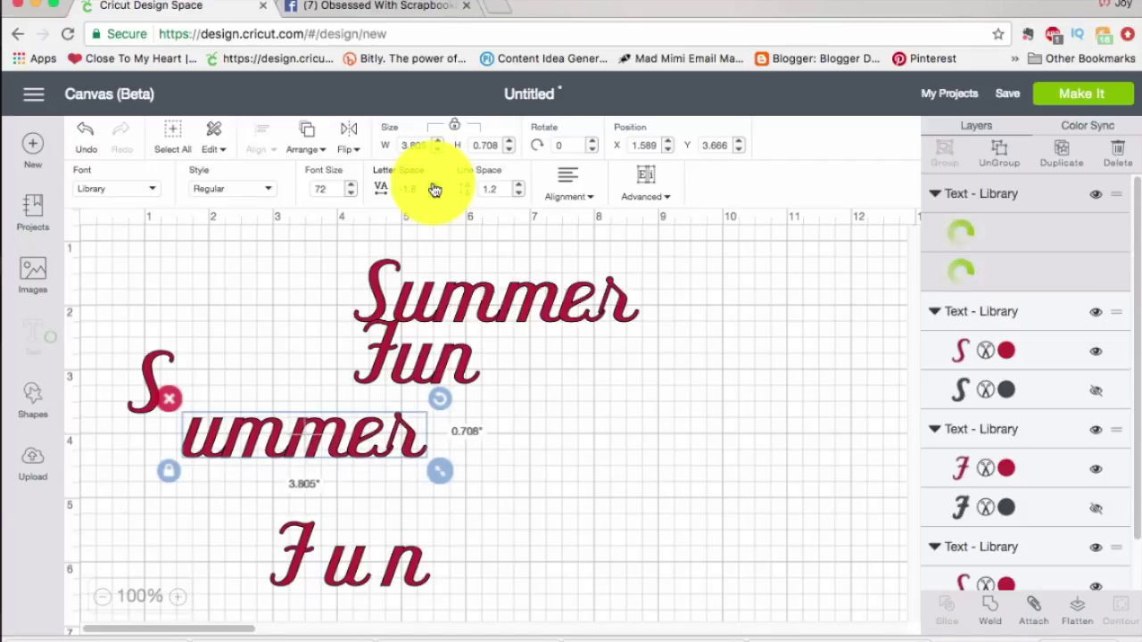
left_click(435, 190)
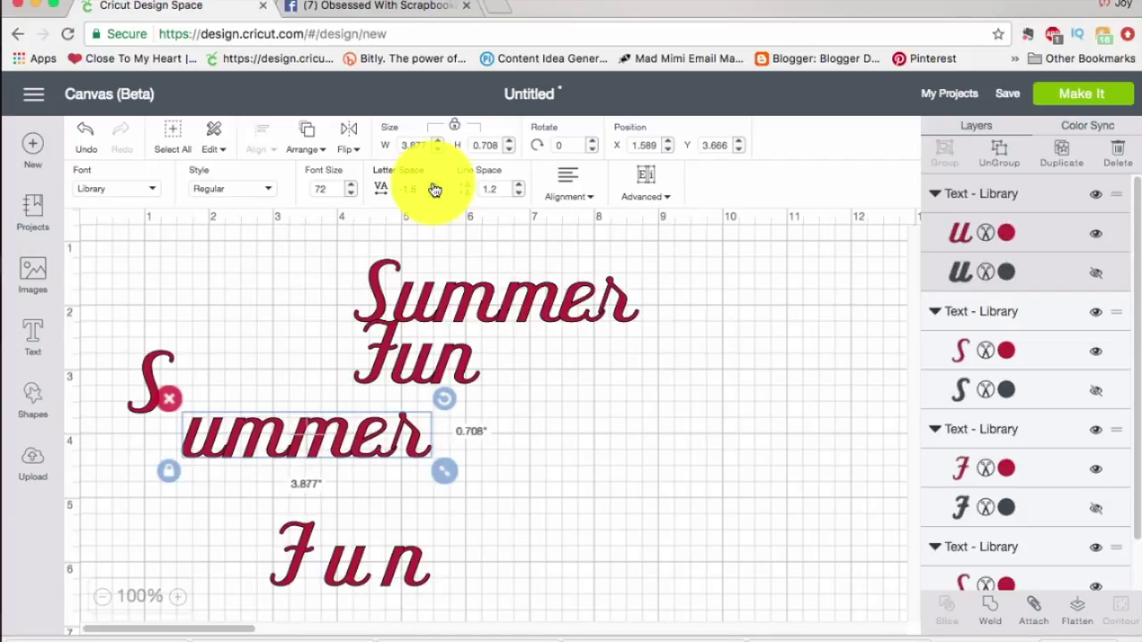
left_click(435, 190)
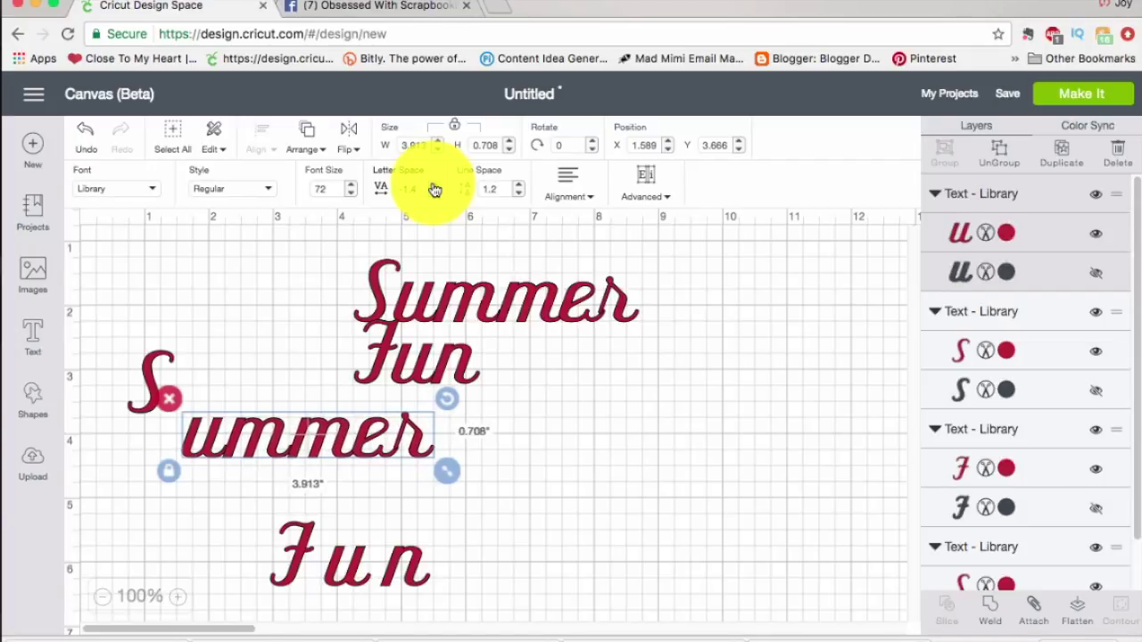
left_click(215, 350)
left_click_drag(152, 383, 179, 433)
Nudge the S slightly lower into place against the start of 'ummer'.
left_click_drag(177, 432, 169, 420)
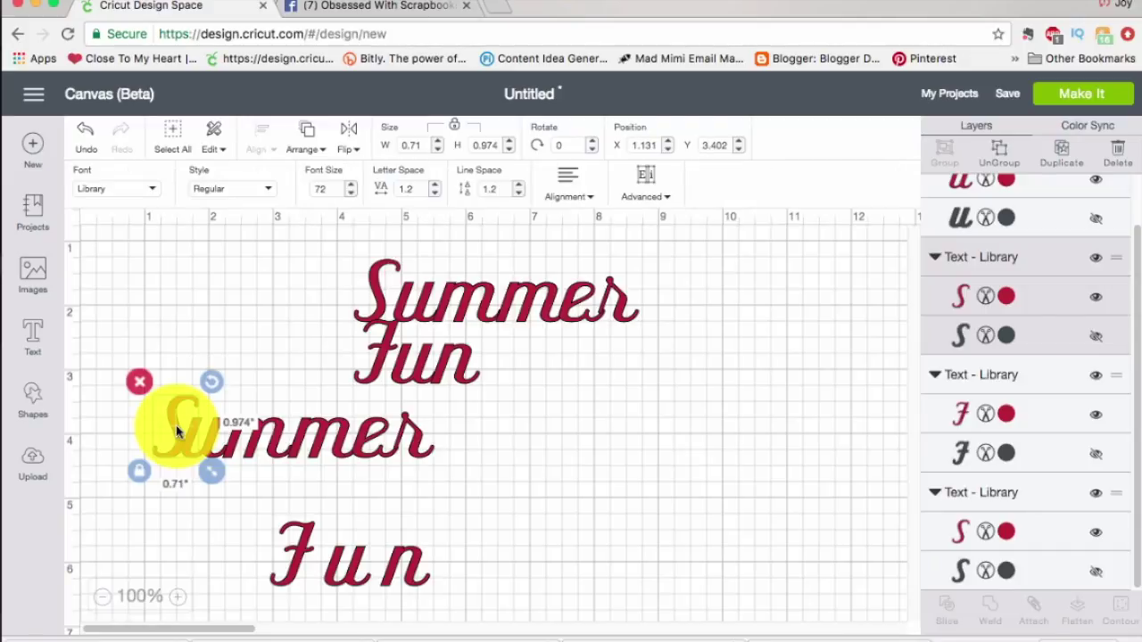
left_click(173, 500)
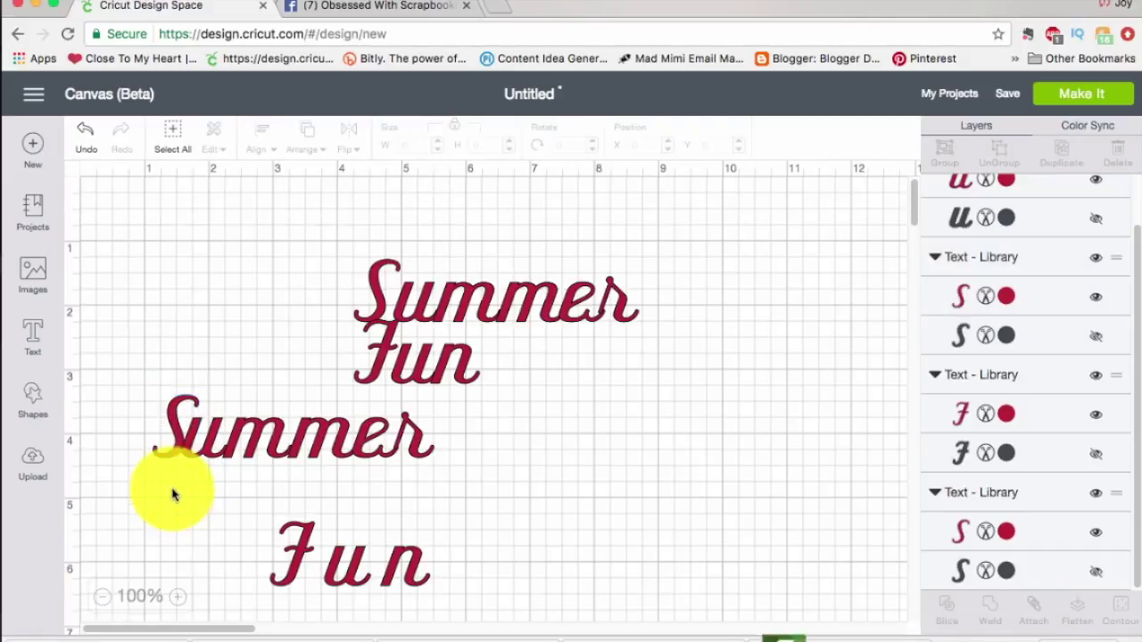
left_click(174, 420)
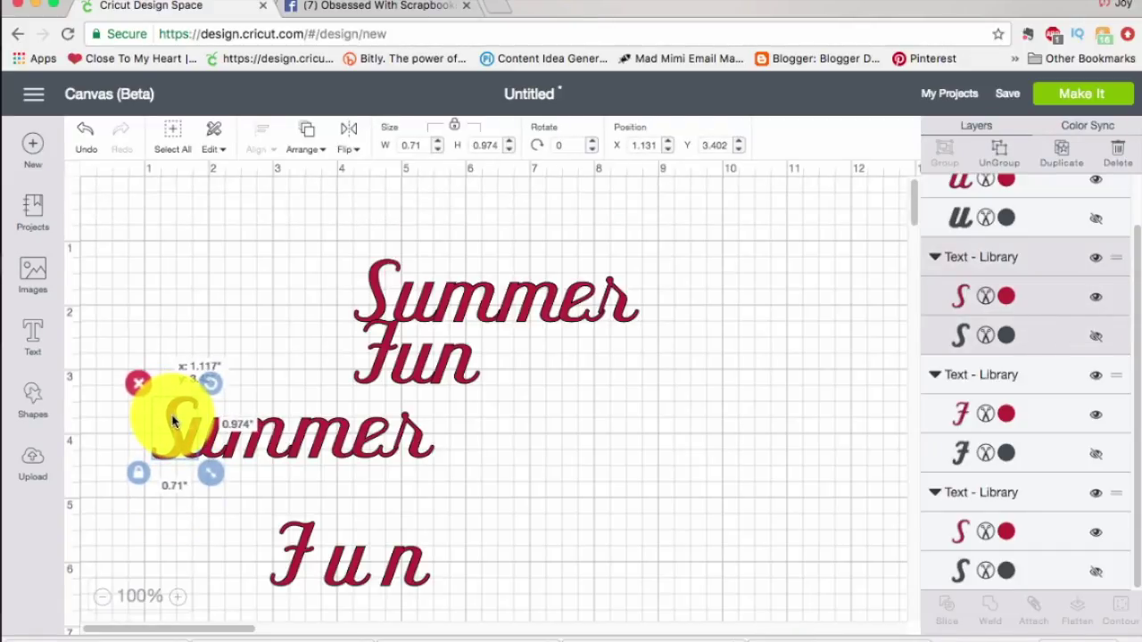
left_click_drag(174, 422, 173, 425)
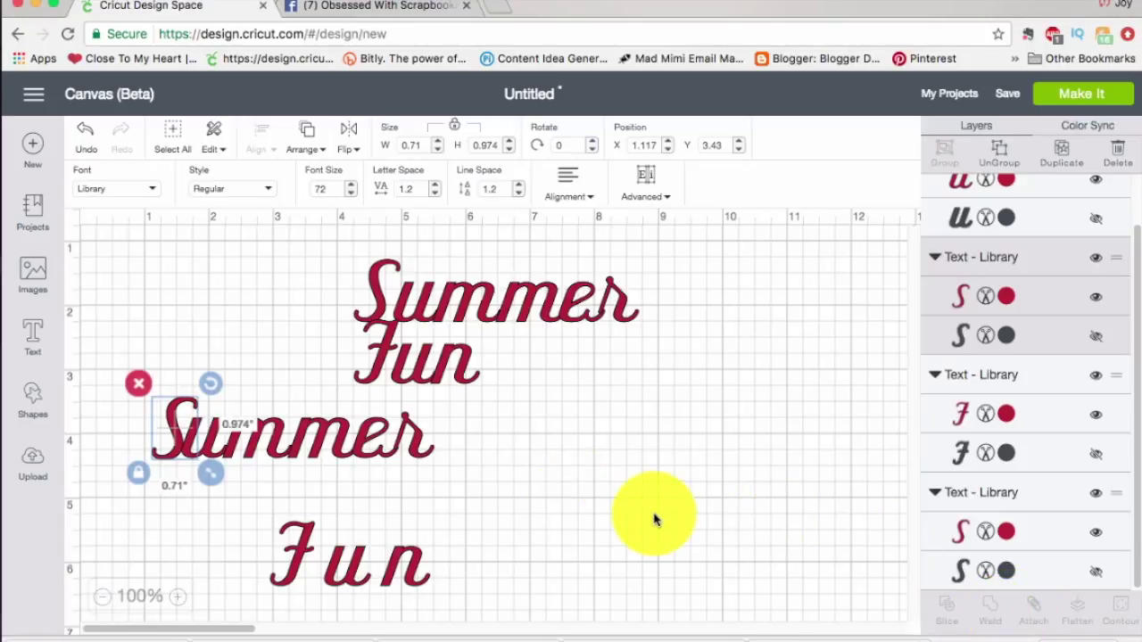
left_click(523, 459)
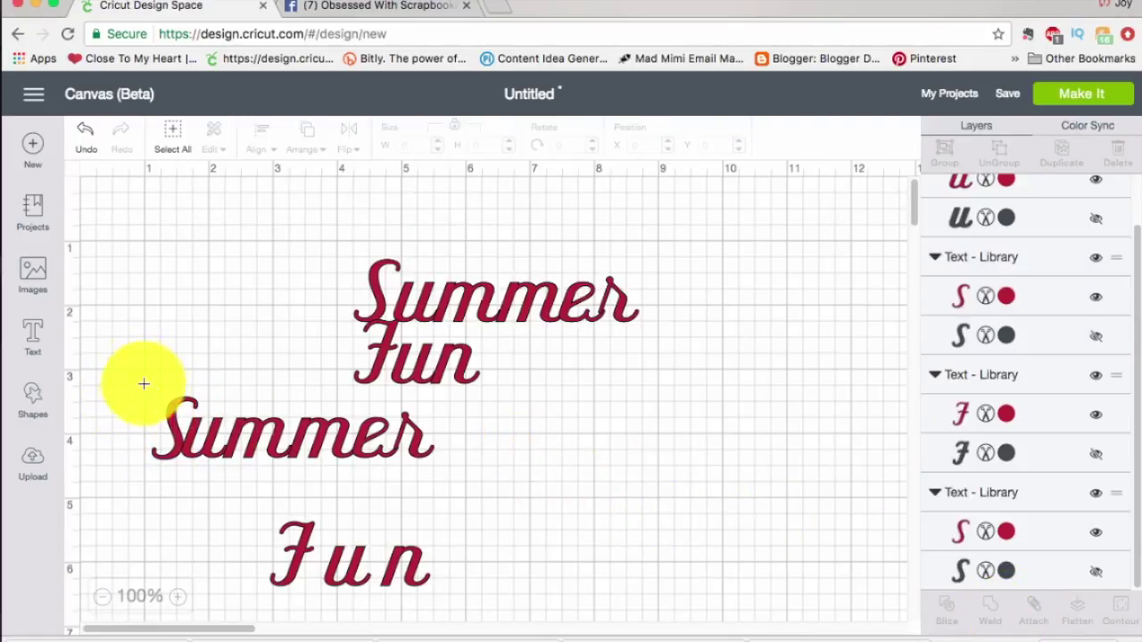
Move the upper Summer Fun title to the top right and select the lower S and 'ummer'.
left_click_drag(135, 376, 450, 491)
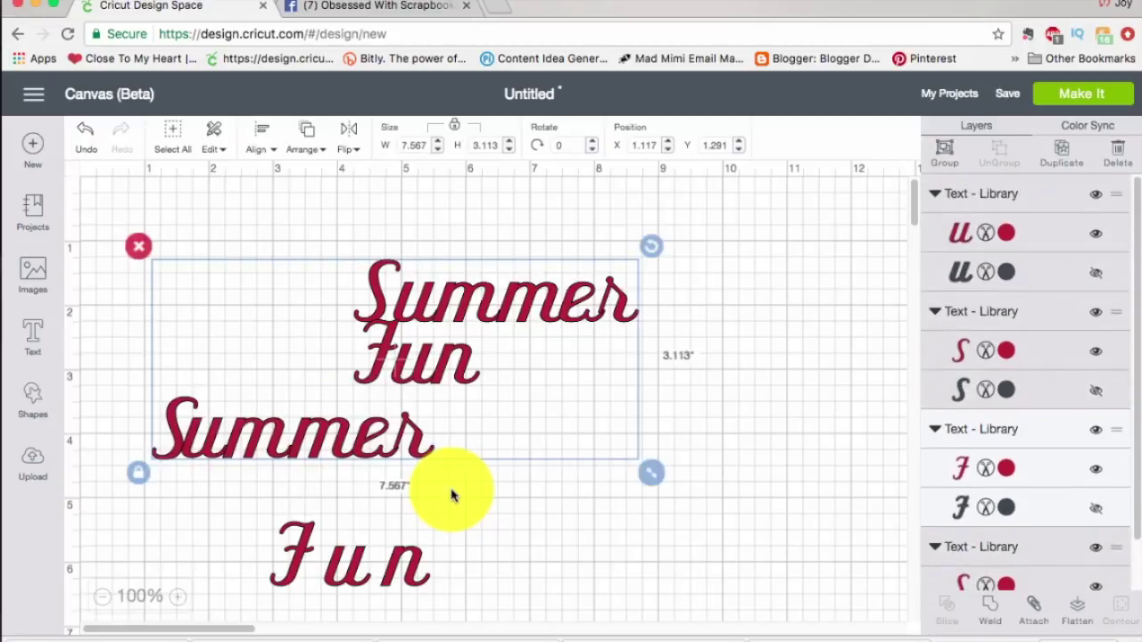
left_click(600, 536)
left_click(459, 306)
left_click_drag(458, 306, 627, 260)
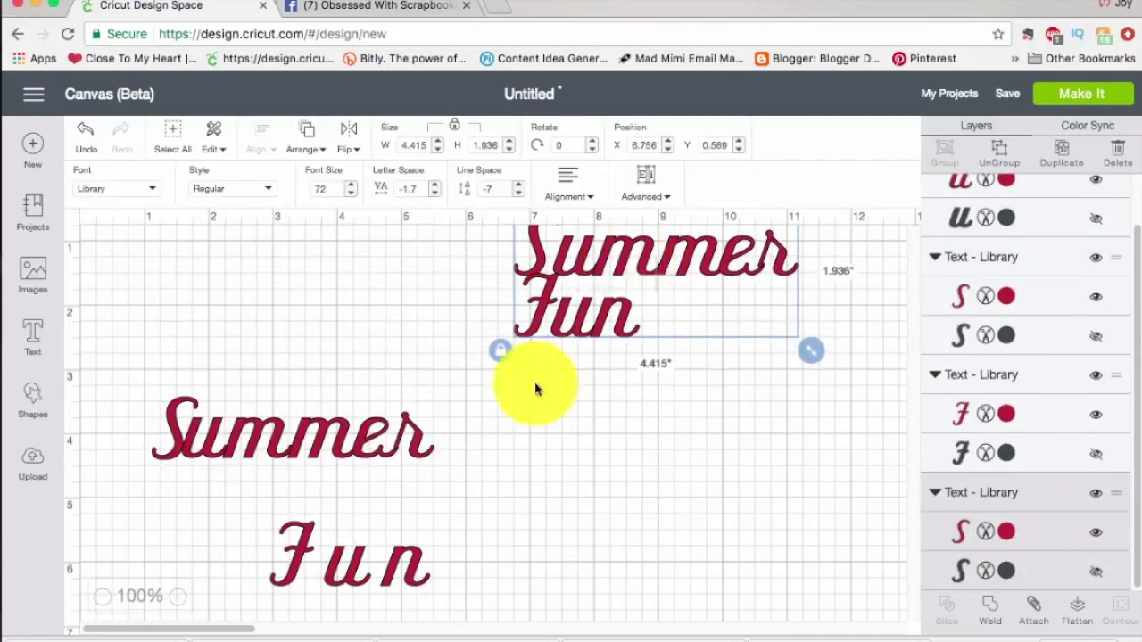
left_click(150, 389)
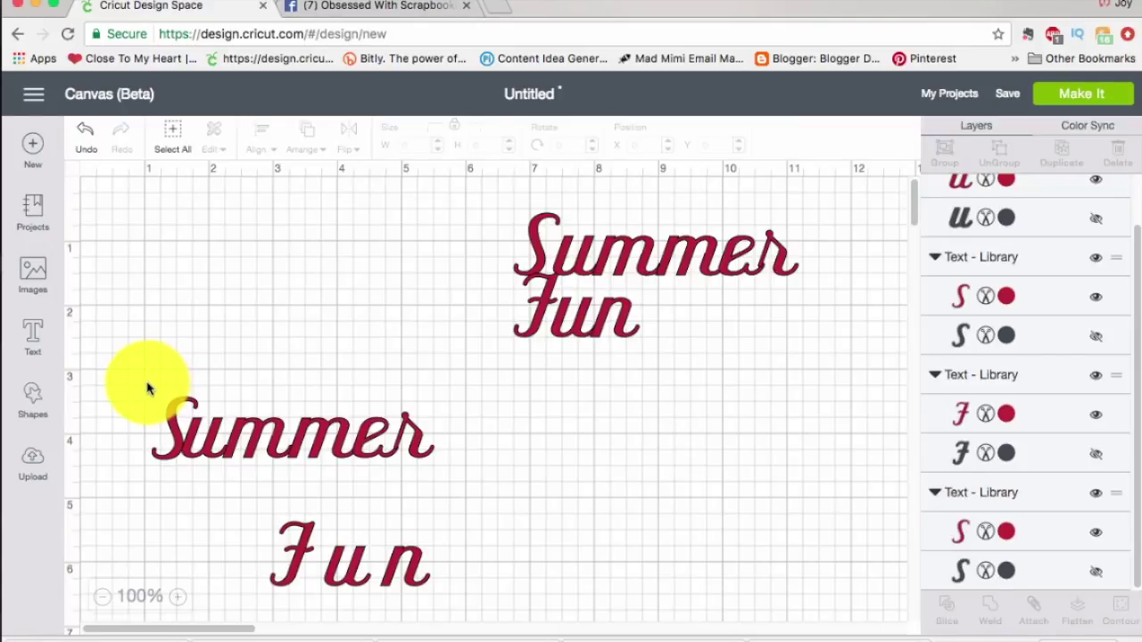
left_click_drag(148, 389, 447, 472)
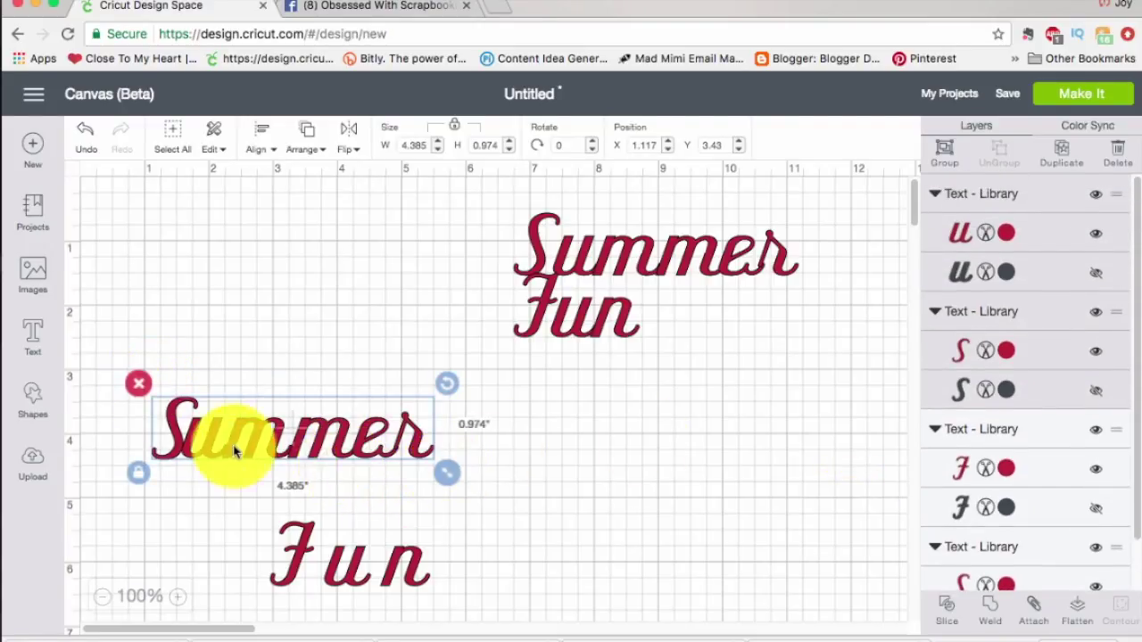
Weld S and 'ummer' into one Summer piece and move the upper title to the upper left.
left_click(990, 616)
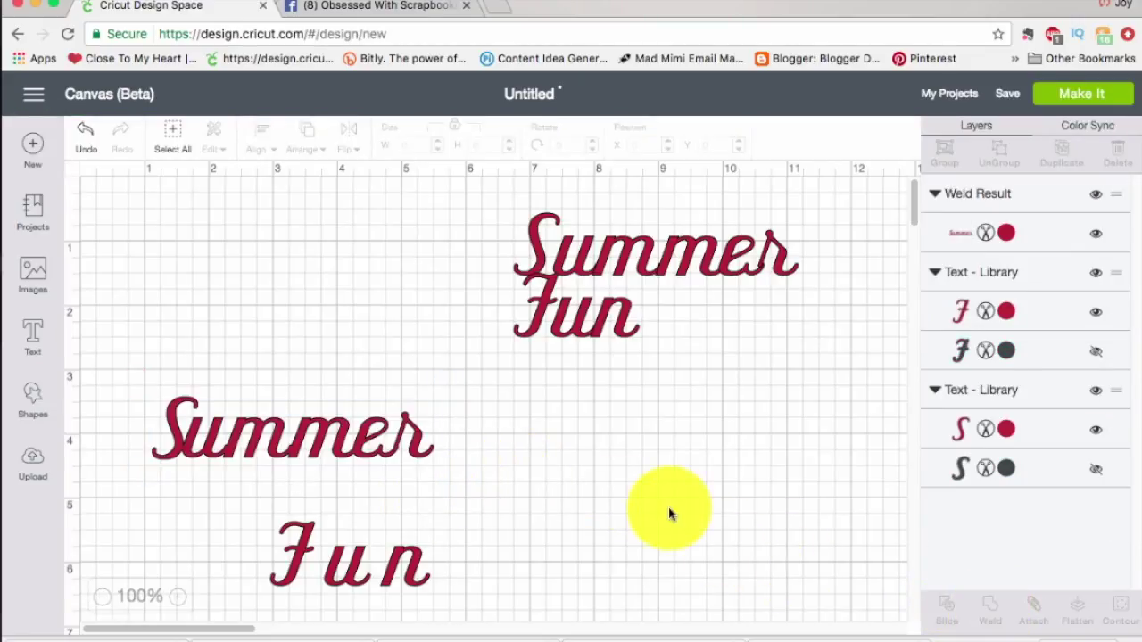
mouse_move(339, 435)
left_mouse_down()
mouse_move(375, 420)
mouse_move(339, 420)
left_mouse_up()
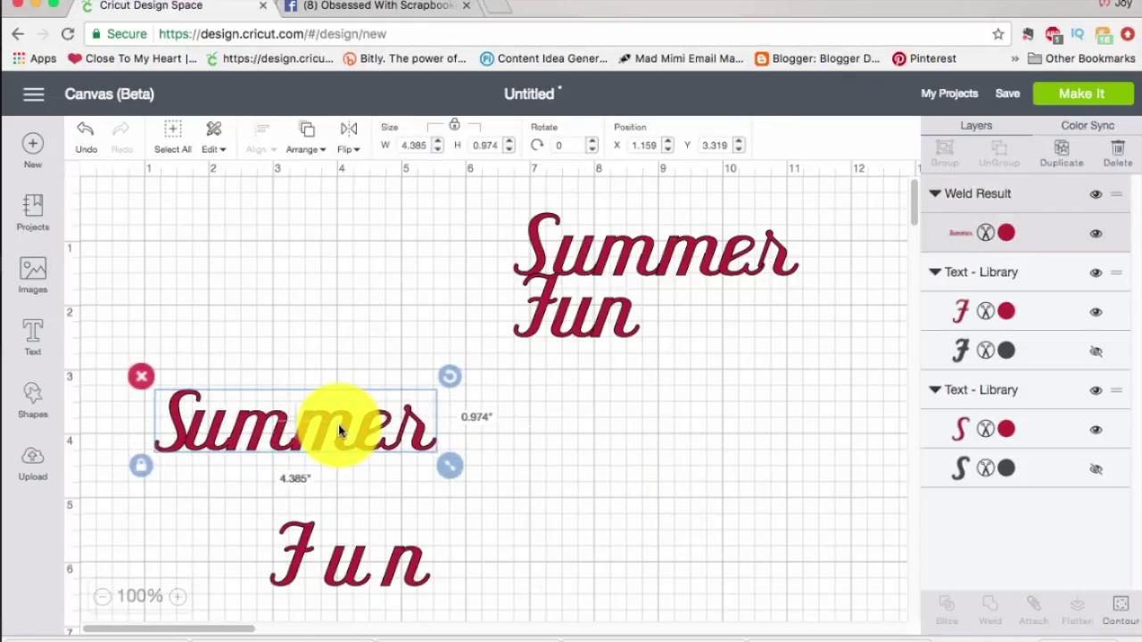
left_click_drag(559, 261, 230, 281)
Reposition the lower Fun text under the end of the welded Summer.
left_click(357, 558)
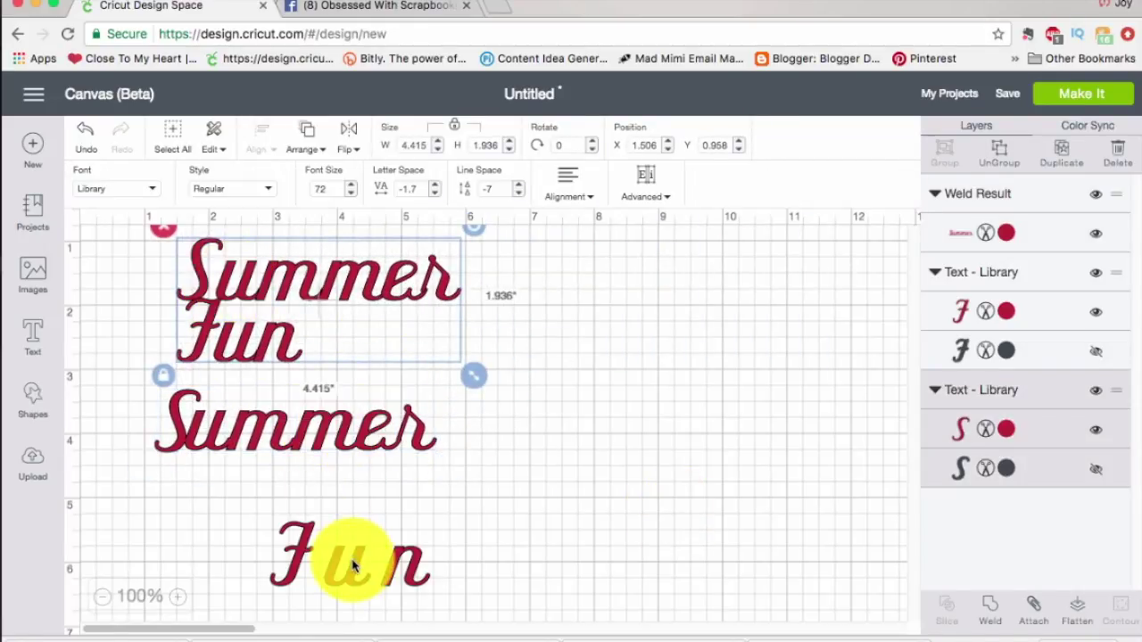
left_click_drag(353, 564, 279, 546)
double_click(279, 544)
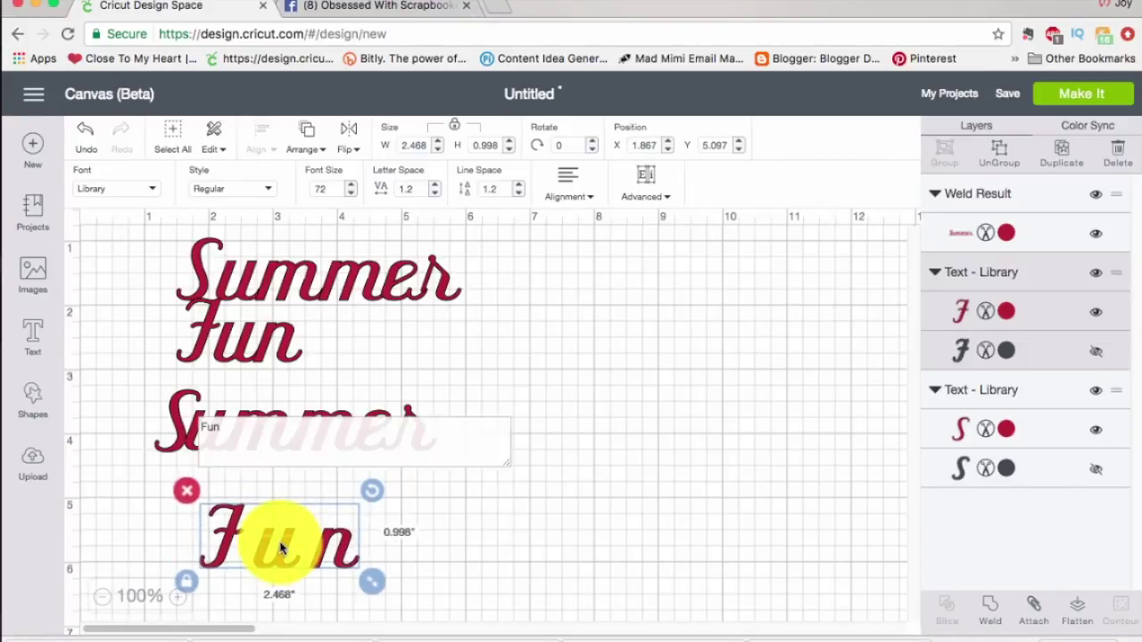
left_click(484, 492)
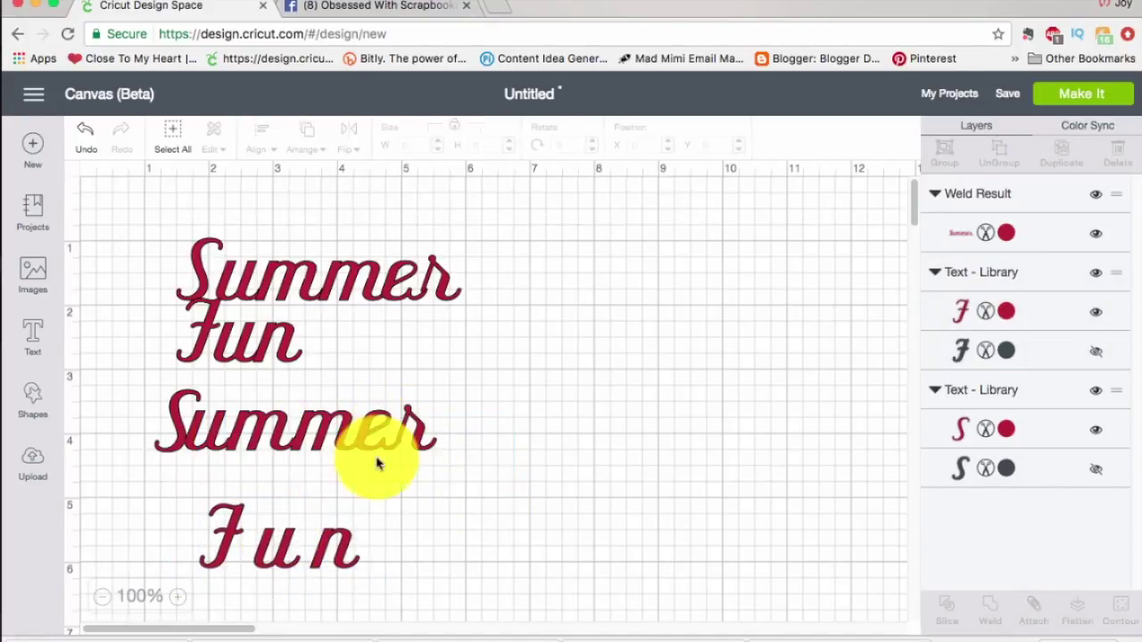
left_click_drag(326, 540, 487, 515)
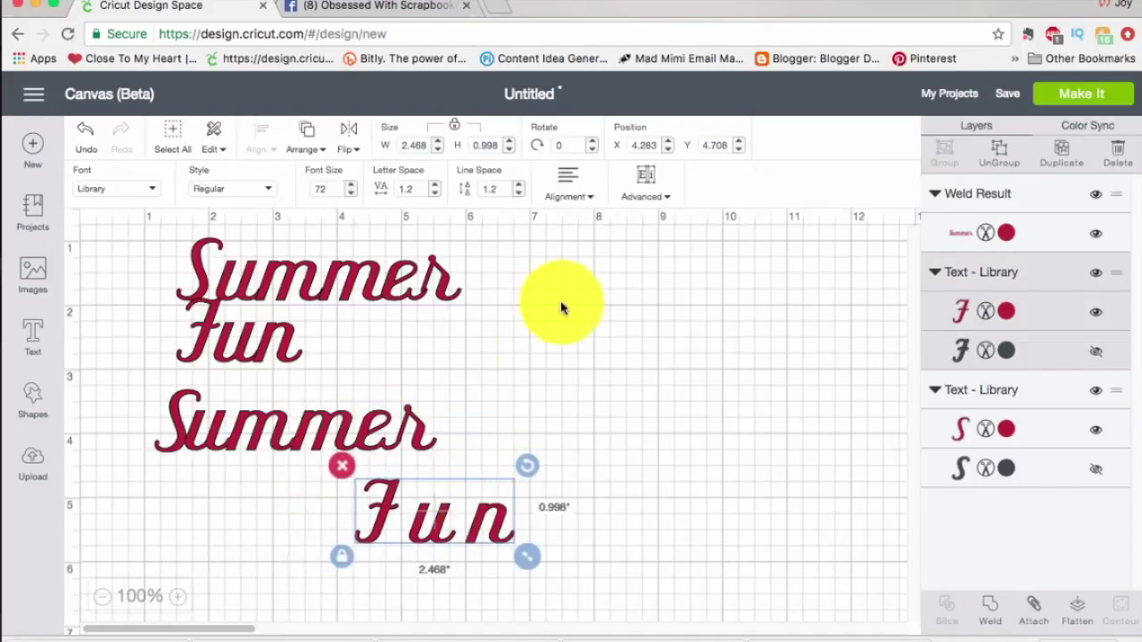
left_click(564, 308)
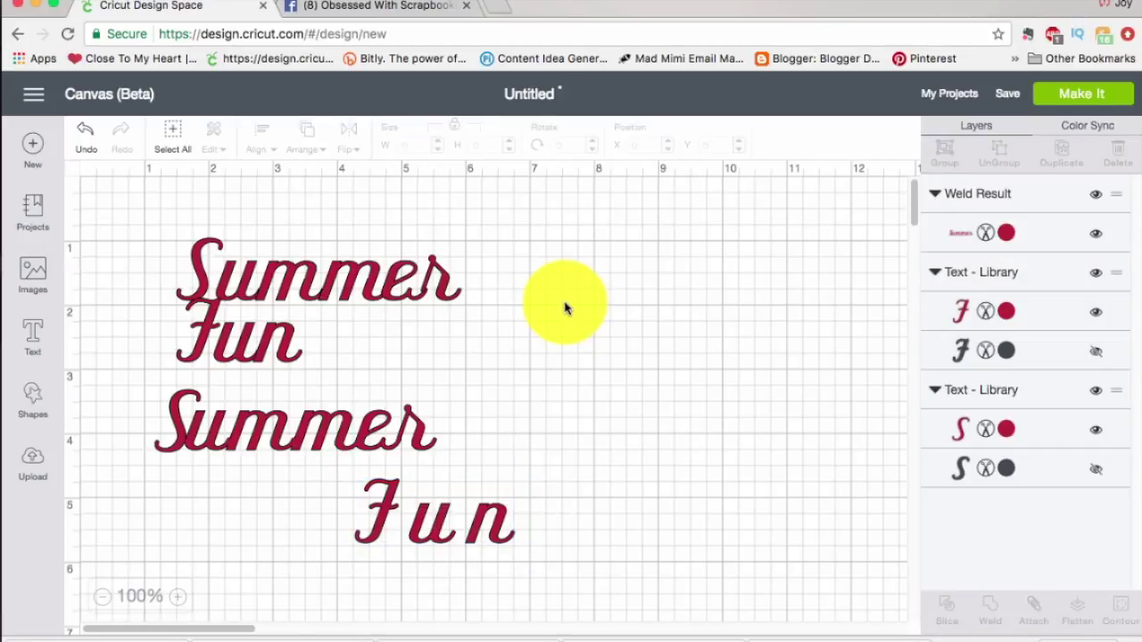